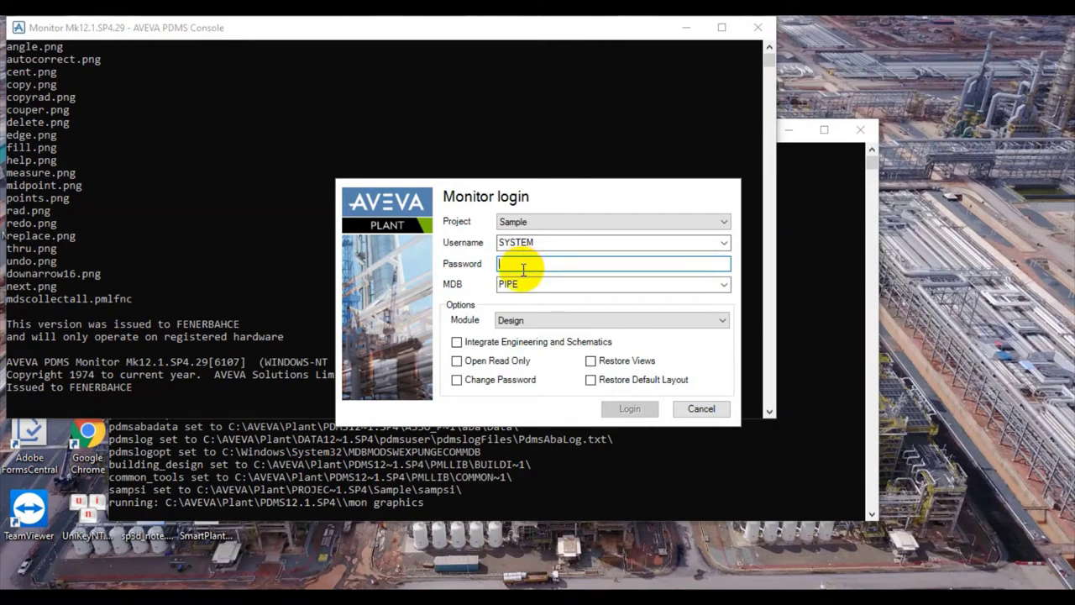
# Log in to the Sample project's Design module with the account password and collapse the SITE MDS-Standards-Support branch.
pyautogui.write('XXX')
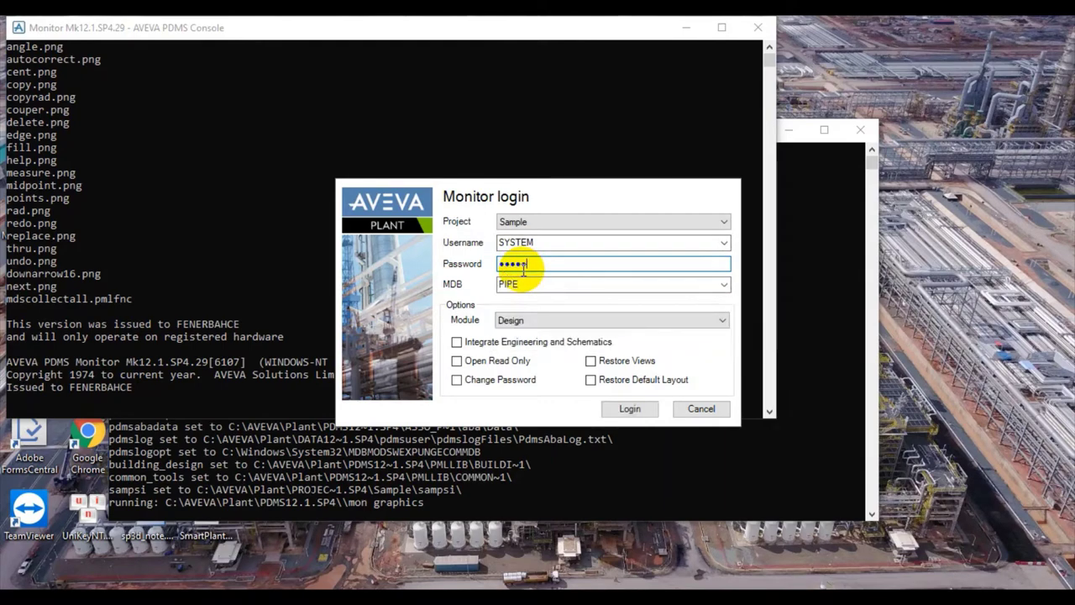
pyautogui.click(621, 408)
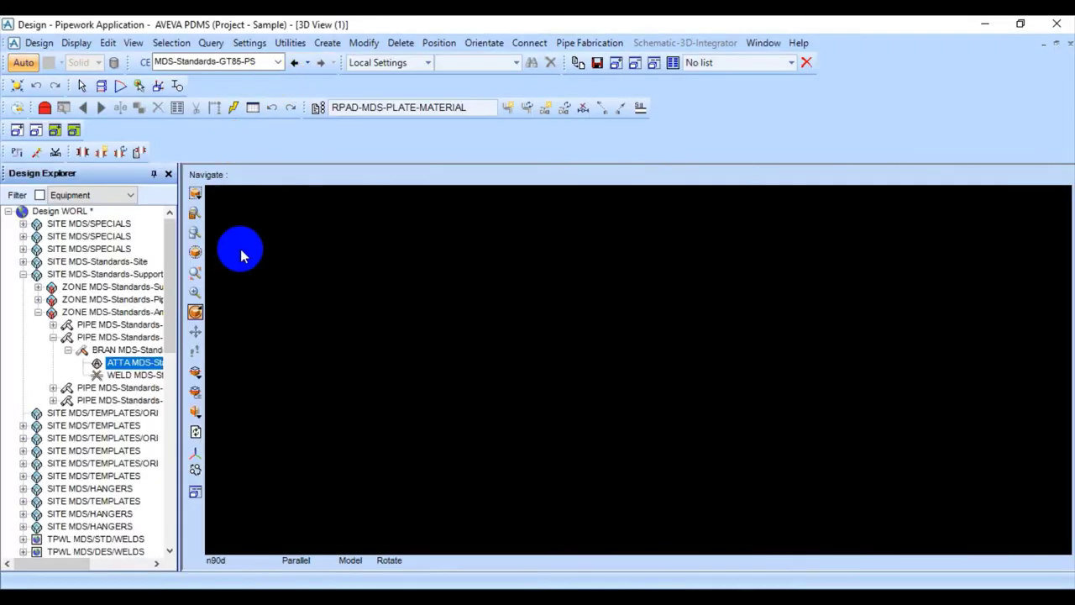
pyautogui.click(23, 274)
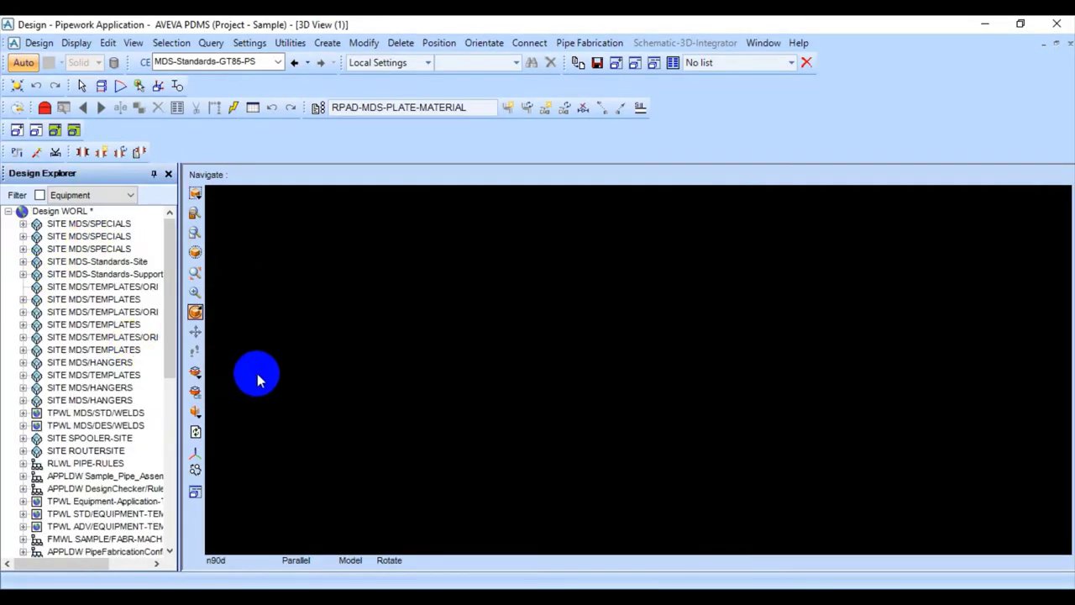
# Examine the unit choices offered for Distance and Bore in the current session units.
pyautogui.click(250, 43)
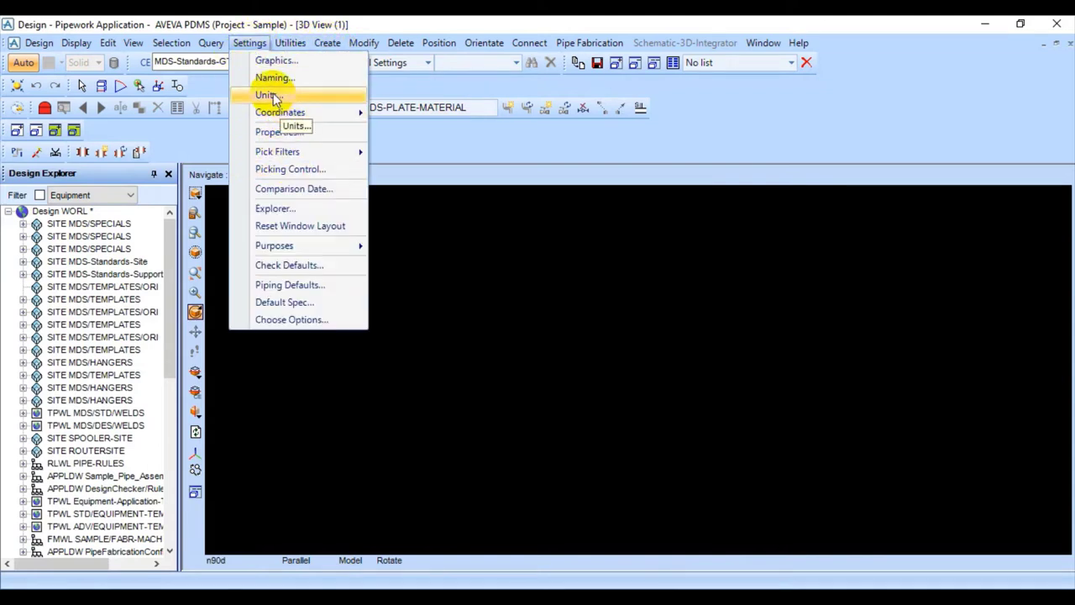
pyautogui.click(272, 94)
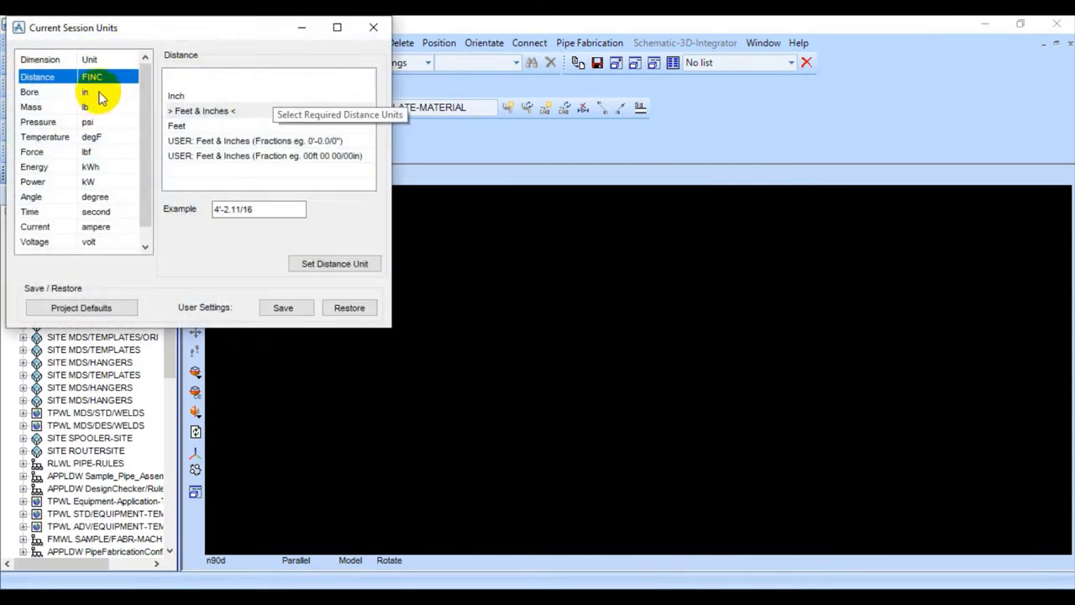
pyautogui.click(170, 88)
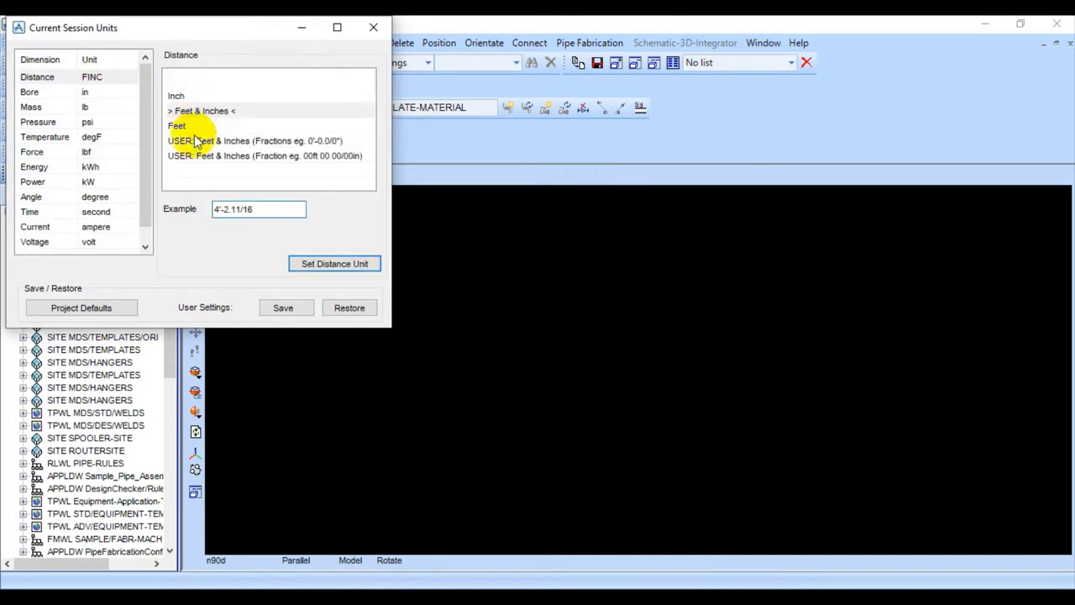
pyautogui.click(193, 140)
pyautogui.click(176, 96)
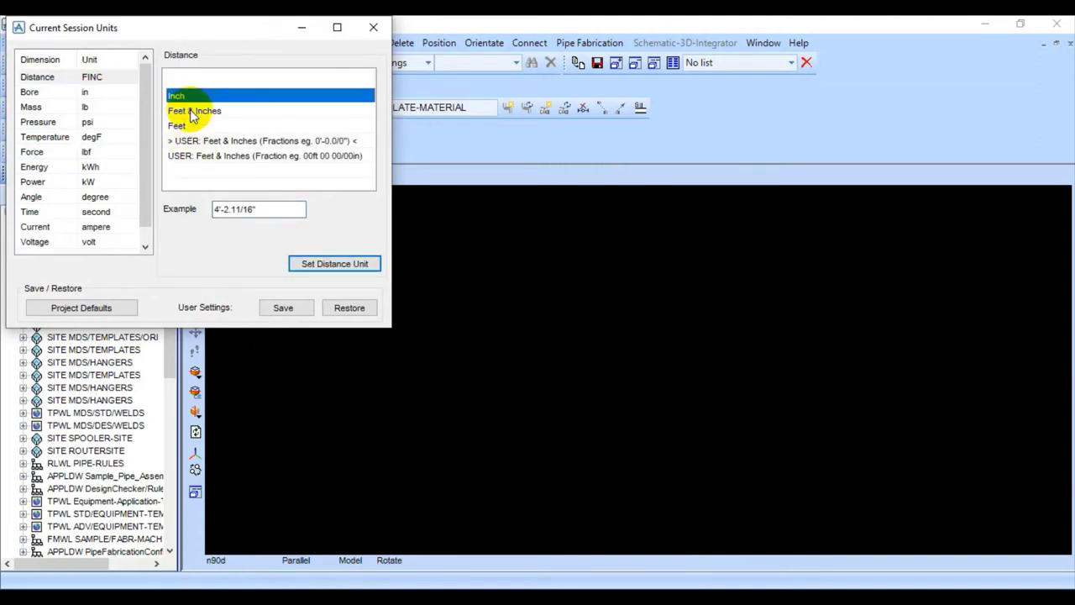
pyautogui.click(195, 113)
pyautogui.click(187, 94)
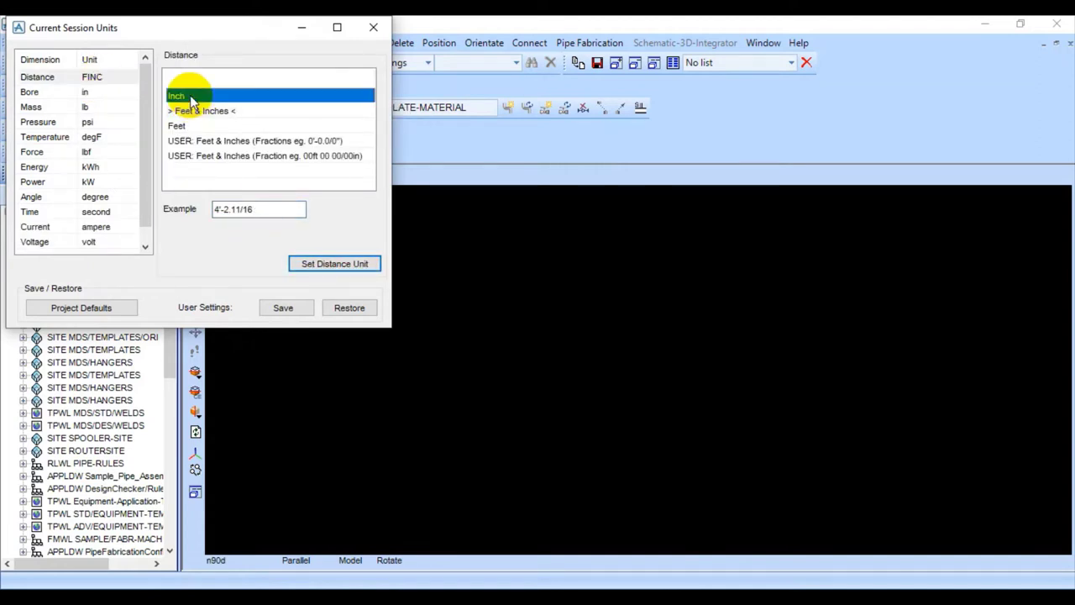
pyautogui.click(101, 94)
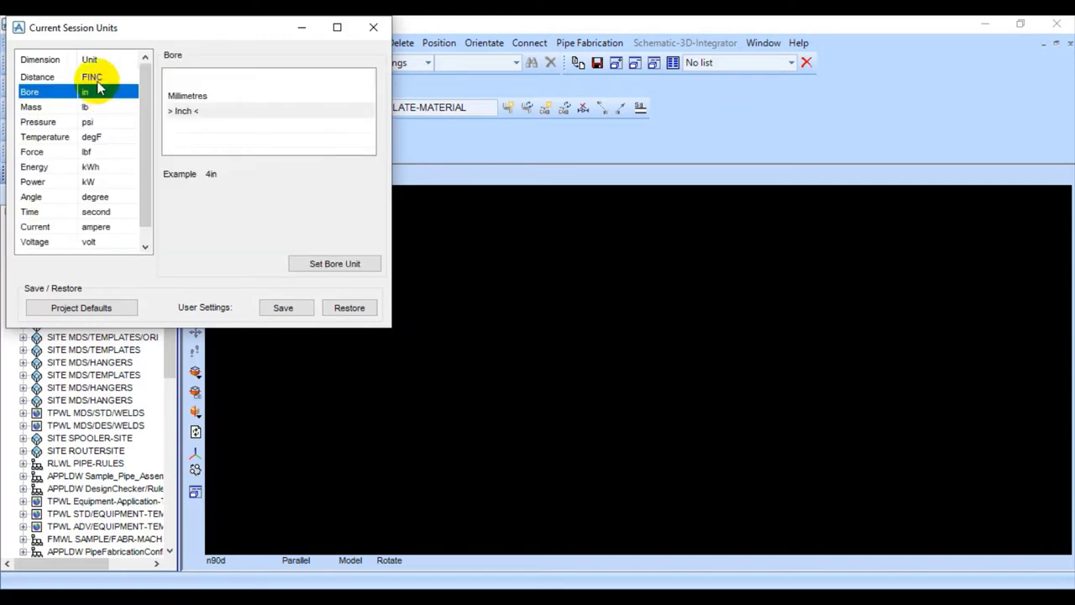
pyautogui.click(97, 77)
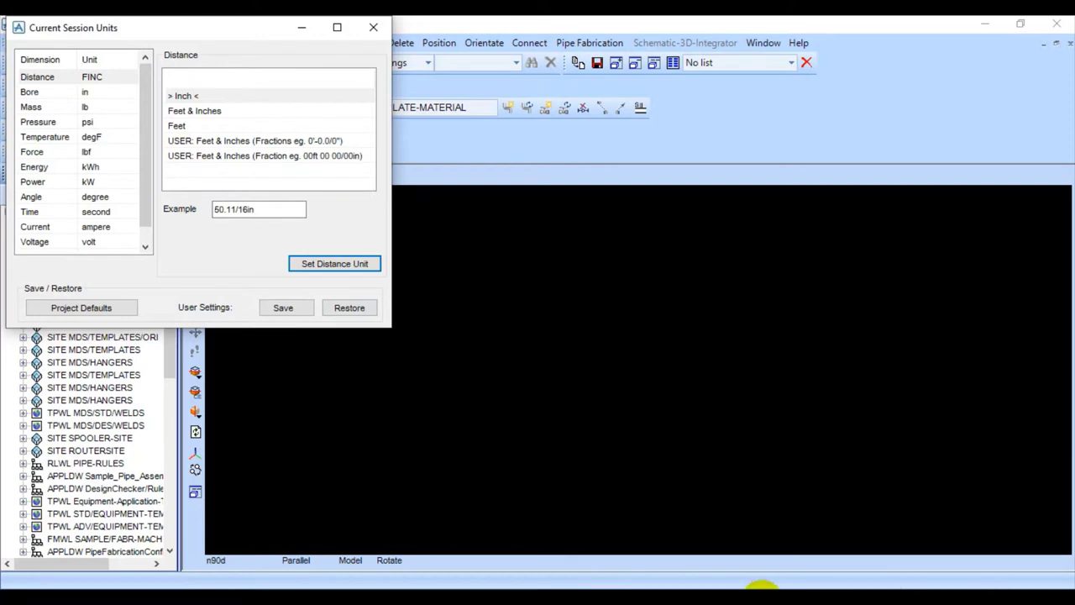
# Switch to the internet.txt note in Notepad and write "The distance have only Inch system.." on its first line.
pyautogui.rightClick(763, 588)
pyautogui.click(672, 472)
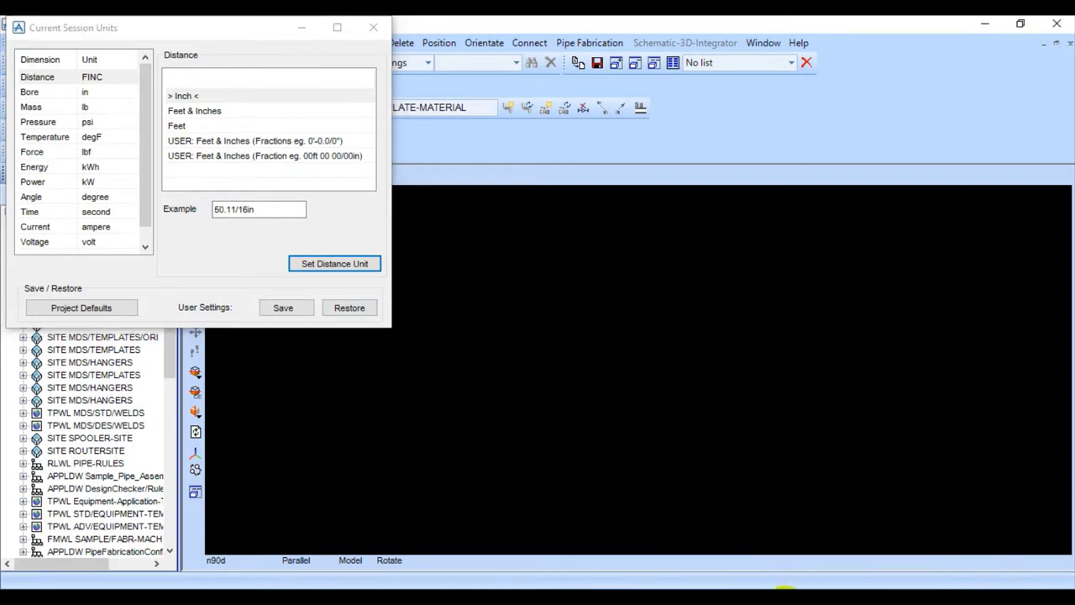
pyautogui.click(631, 584)
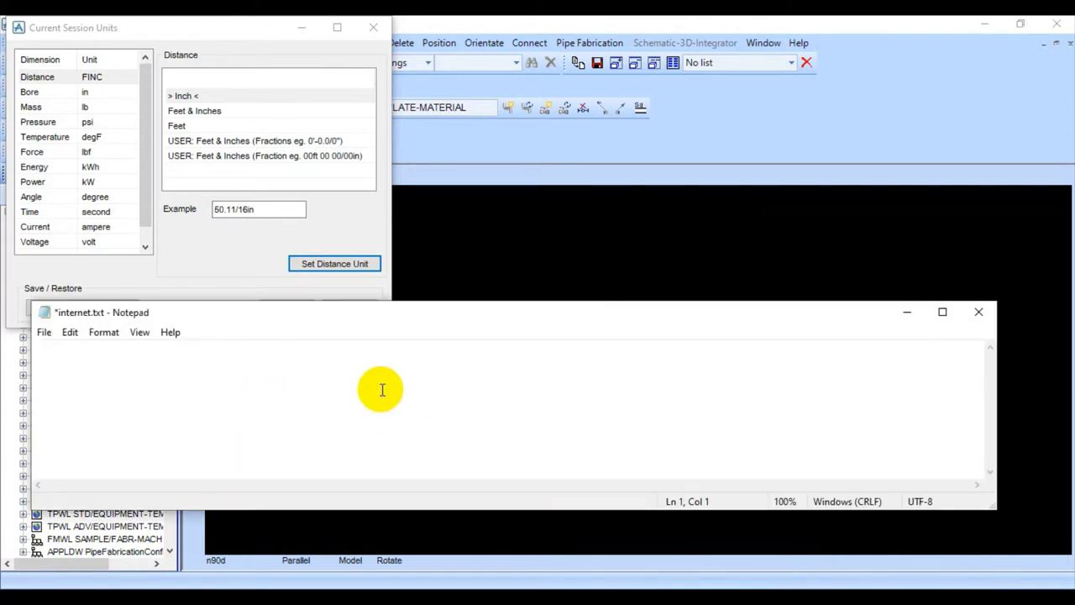
pyautogui.write('The distan')
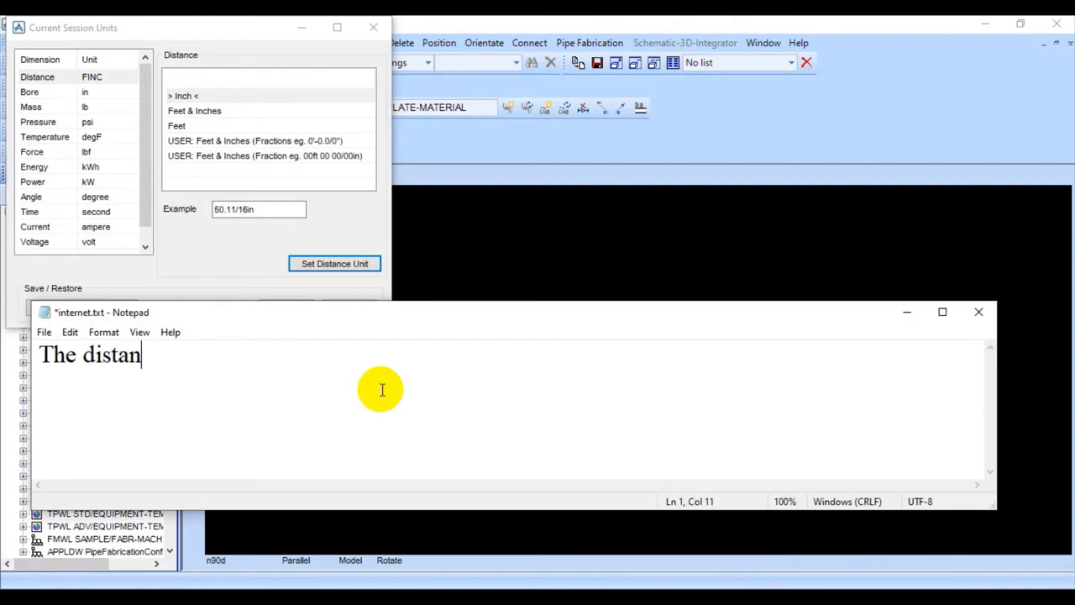
pyautogui.write('ce have')
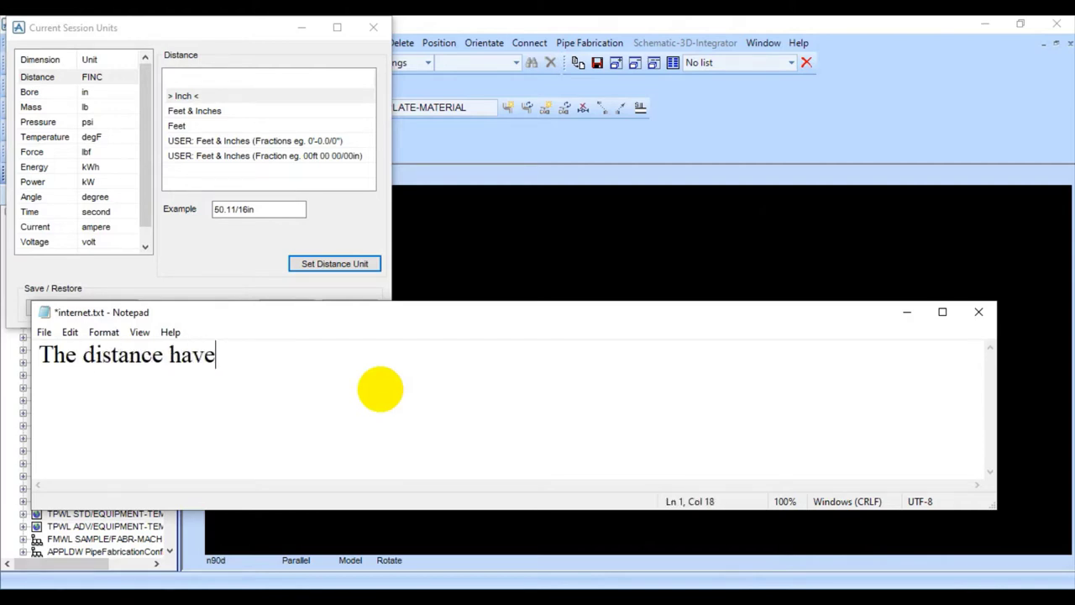
pyautogui.write(' only')
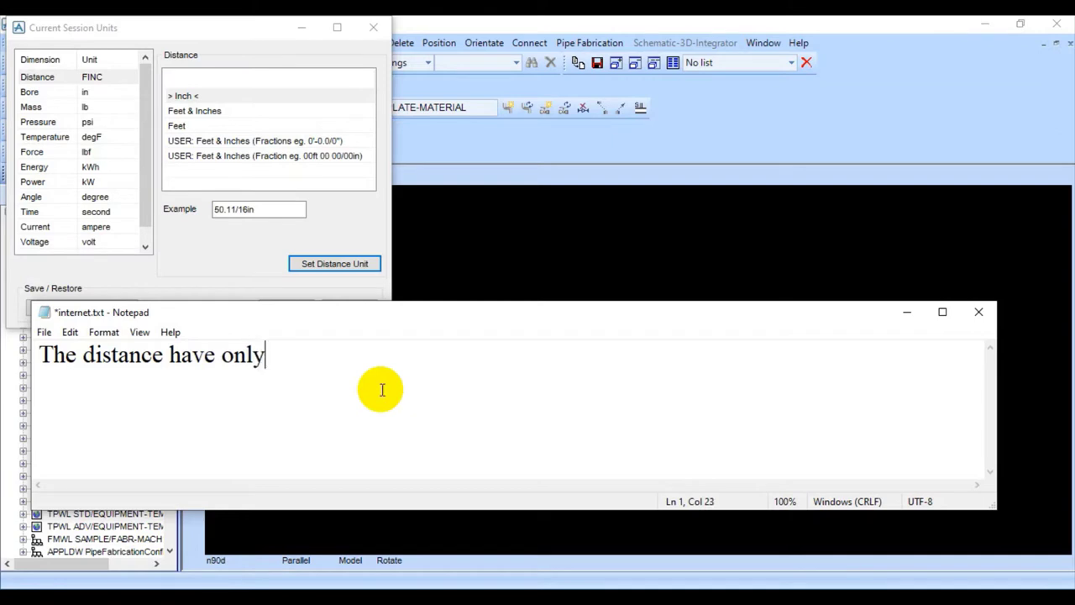
pyautogui.write(' Inch system..')
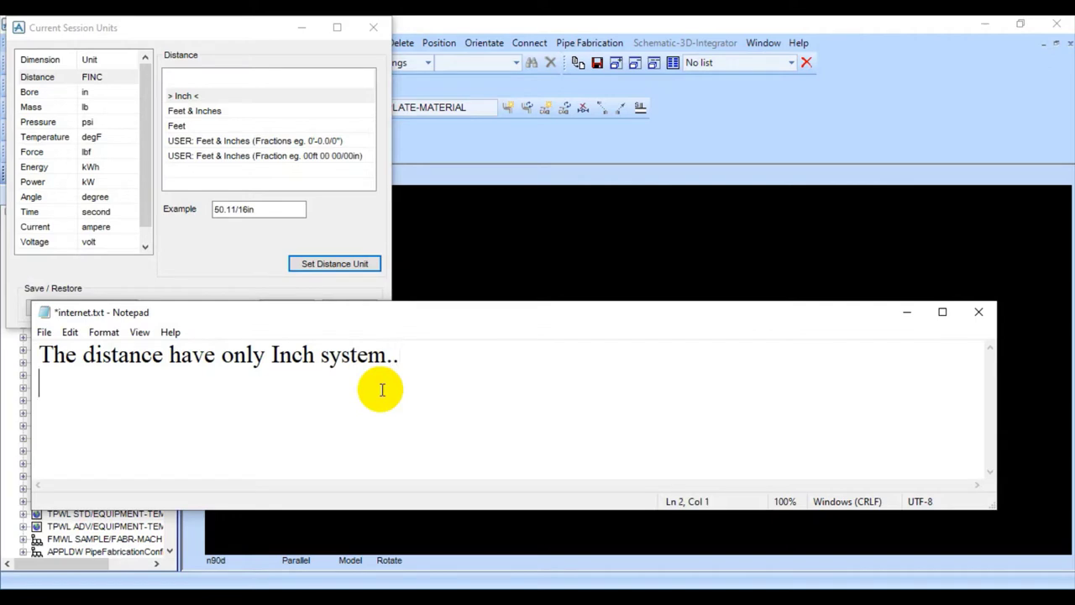
# Add the lines "How can we change from Inch to mm ?" and "let check" to the note, and minimize it.
pyautogui.write('How can ')
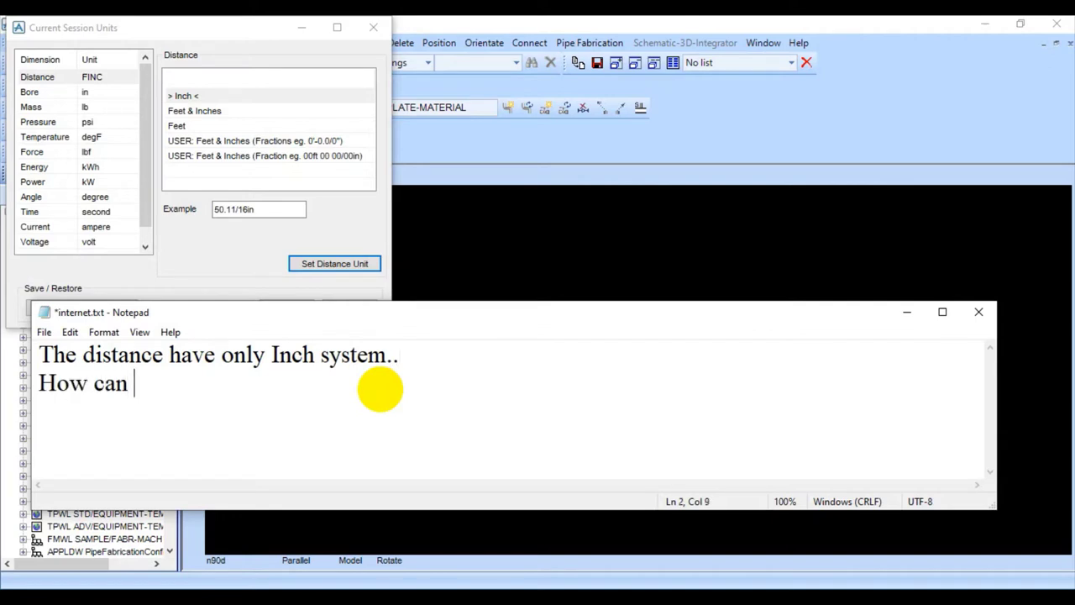
pyautogui.write('we c')
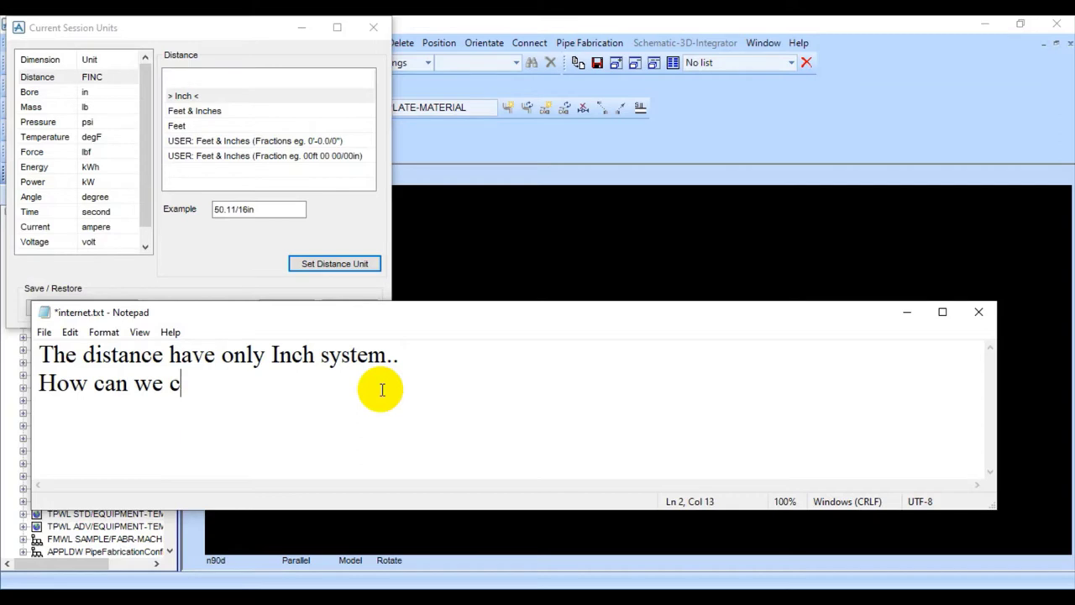
pyautogui.write('ahange')
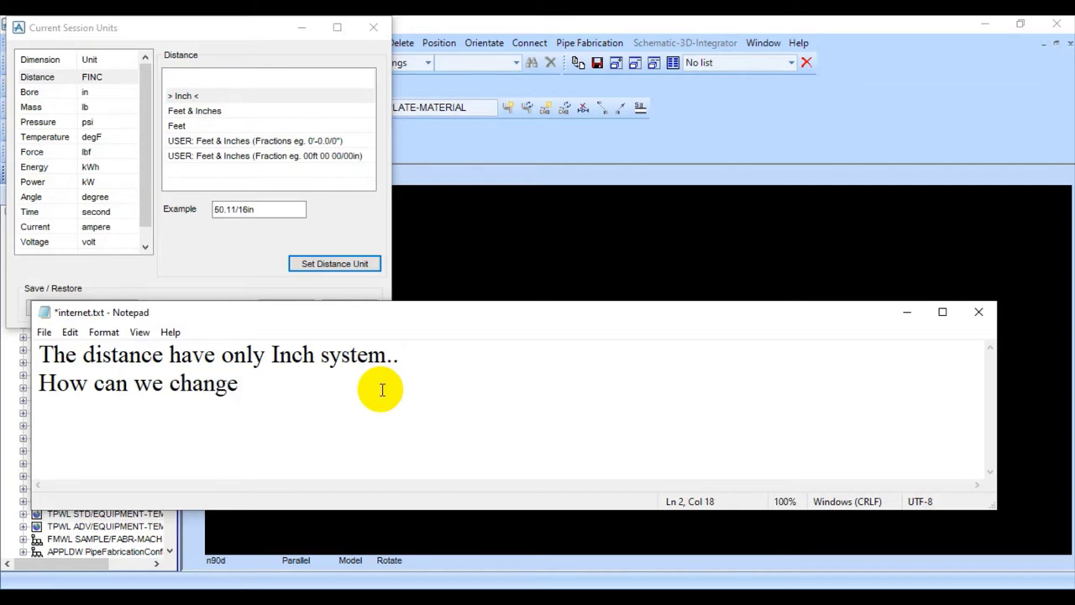
pyautogui.write(' from I')
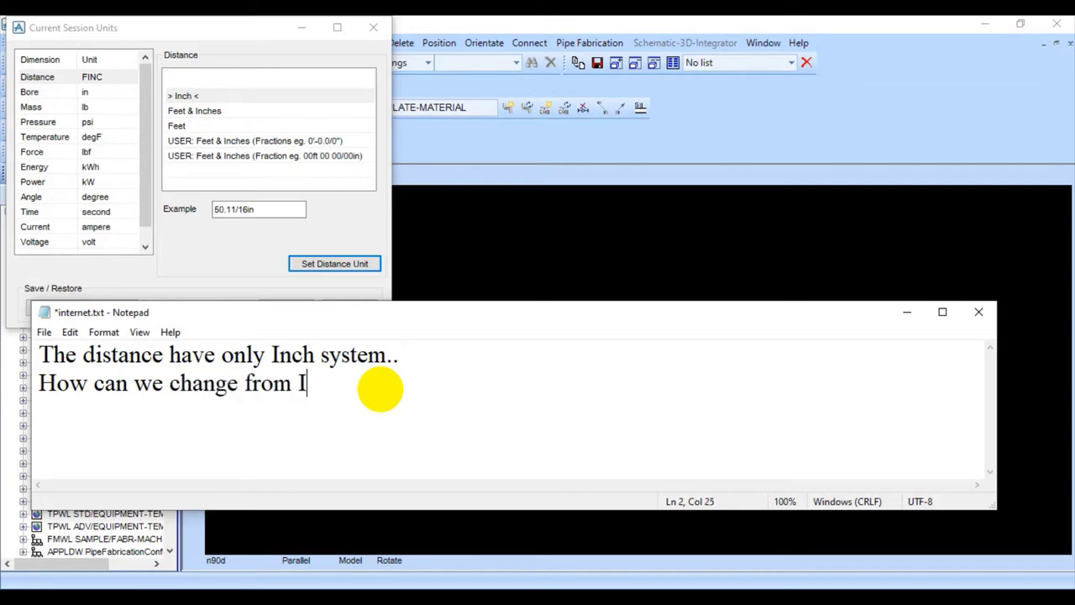
pyautogui.write('nch to mm ?')
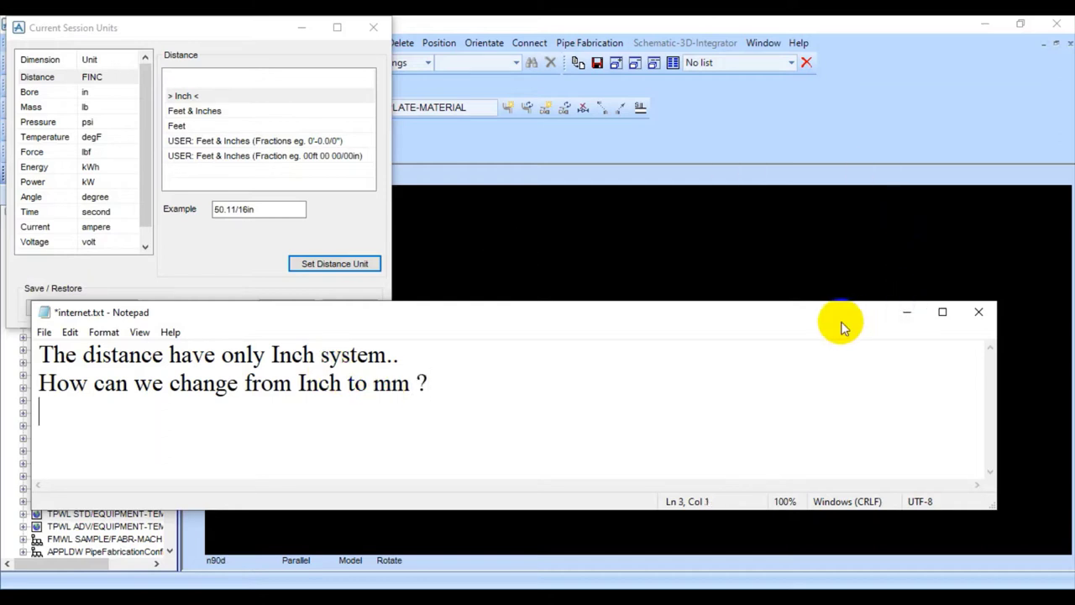
pyautogui.write('le')
pyautogui.write('t check')
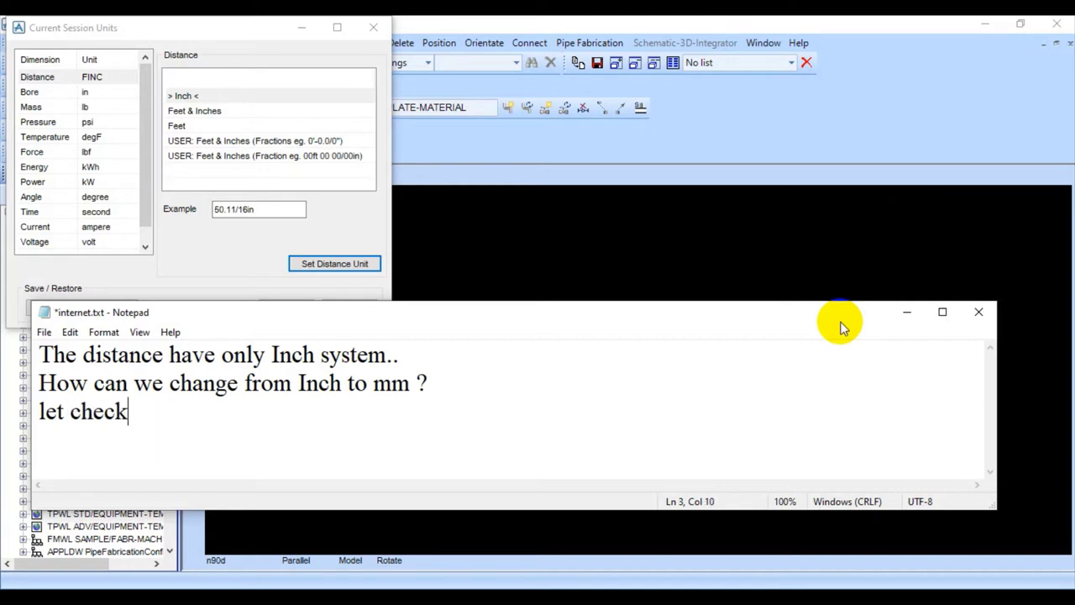
pyautogui.click(906, 312)
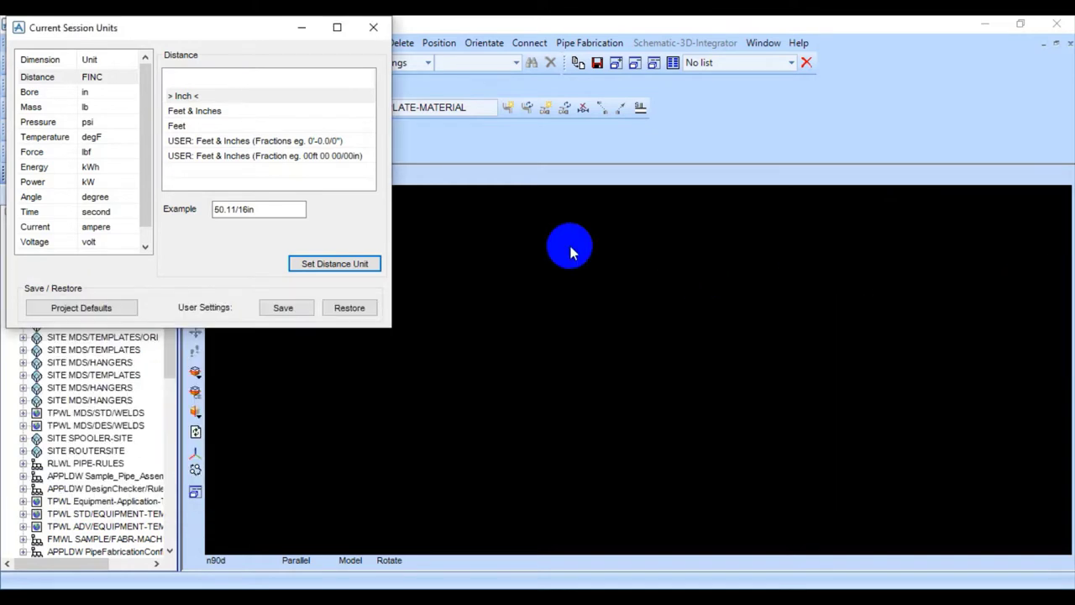
# Close the session units window and switch from the Design module to the Admin module.
pyautogui.click(377, 31)
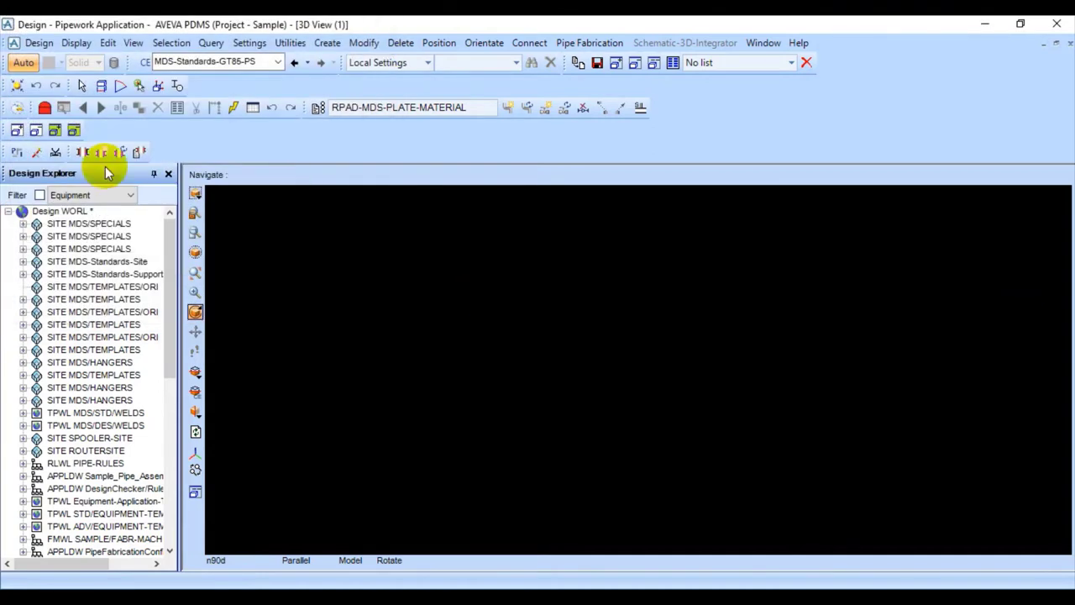
pyautogui.click(37, 44)
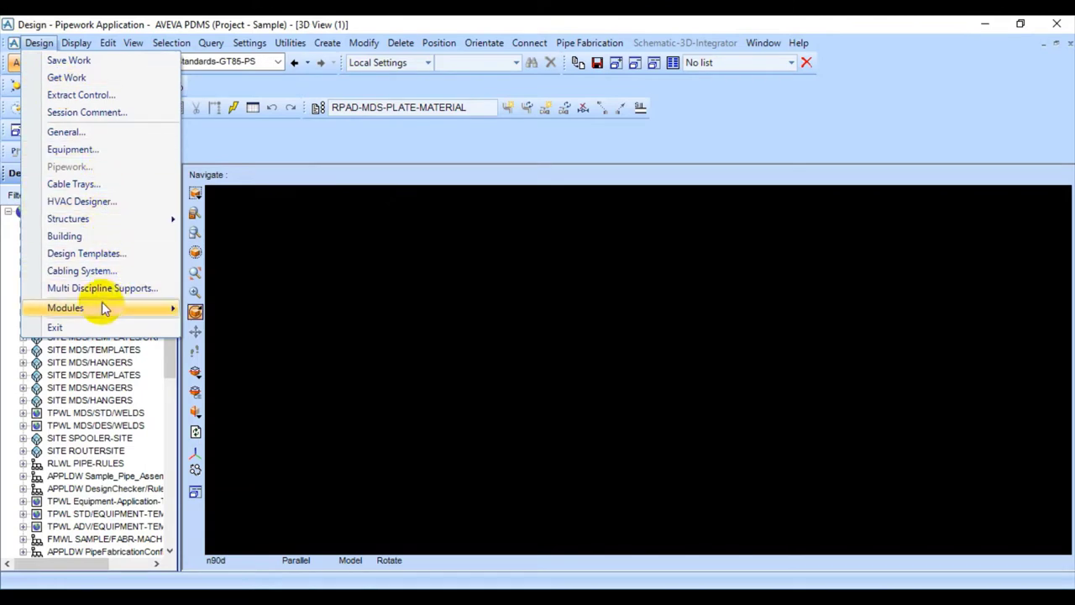
pyautogui.moveTo(128, 307)
pyautogui.click(243, 330)
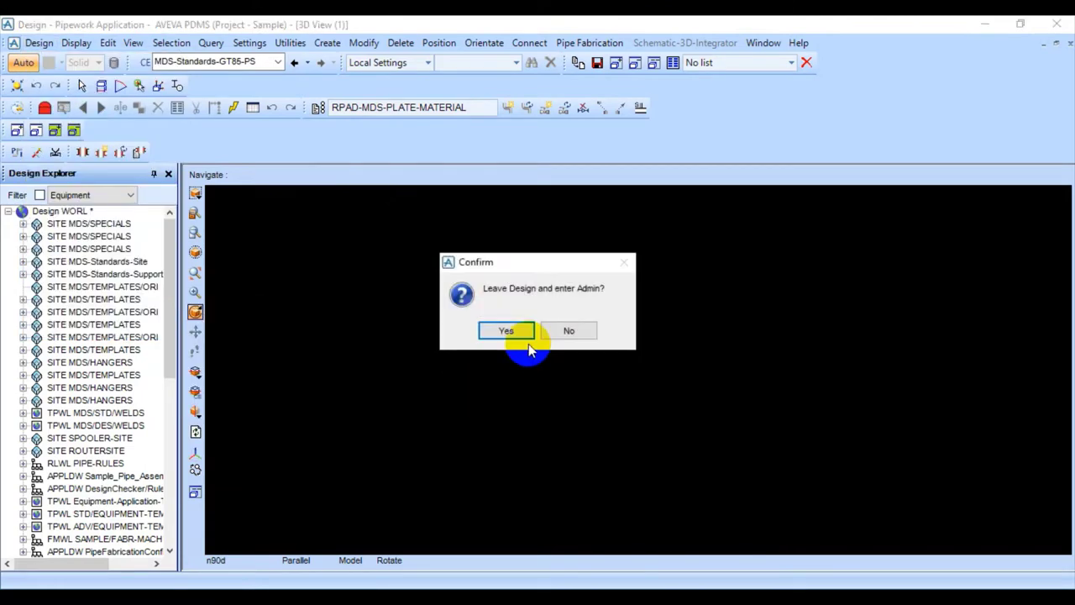
pyautogui.click(513, 332)
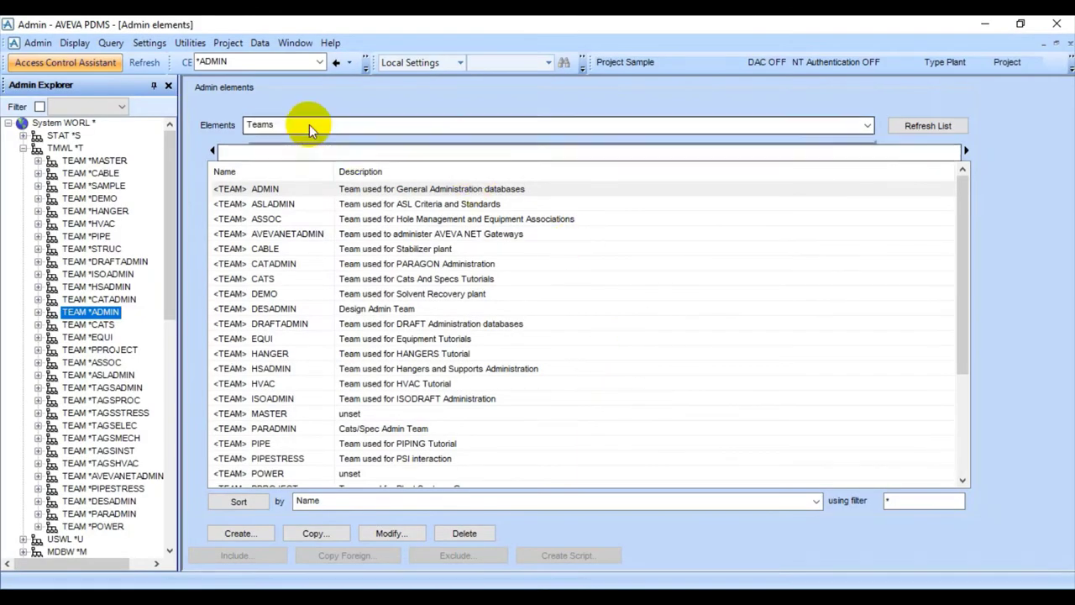
# Show Databases & Extracts in the Admin elements list instead of Teams.
pyautogui.click(309, 126)
pyautogui.click(277, 165)
pyautogui.click(398, 194)
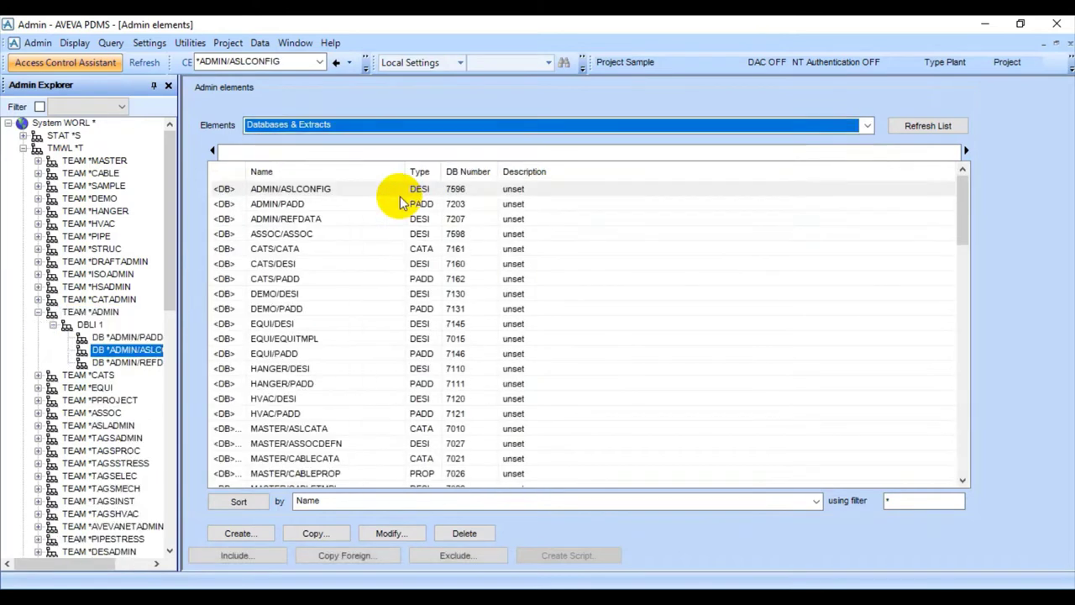
# Find and select the MASTER/UNIT database among the listed databases.
pyautogui.click(360, 445)
pyautogui.scroll(-7, 364, 458)
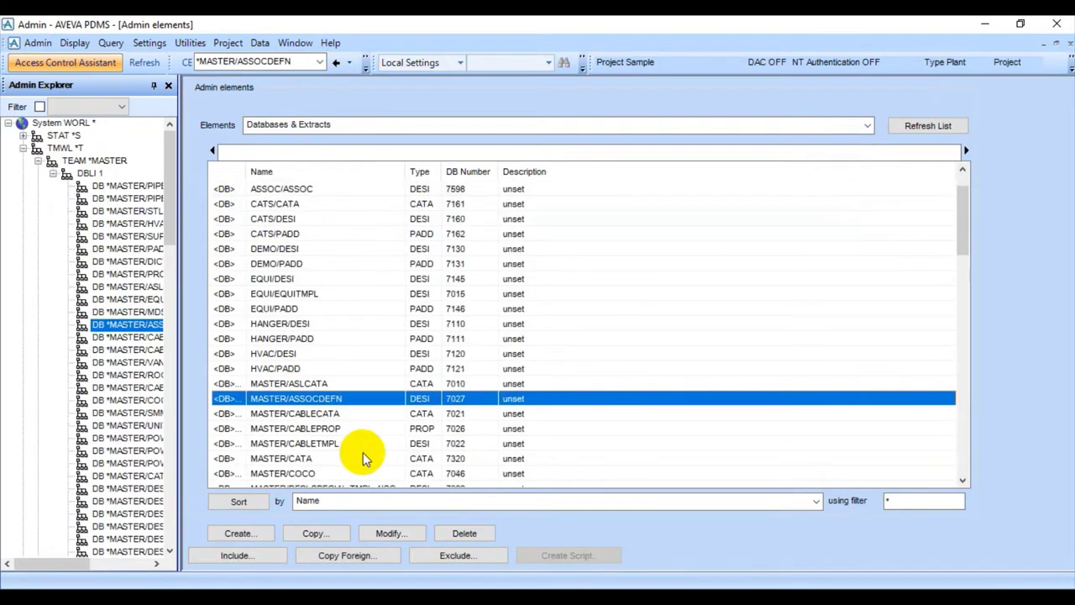
pyautogui.scroll(-2, 367, 458)
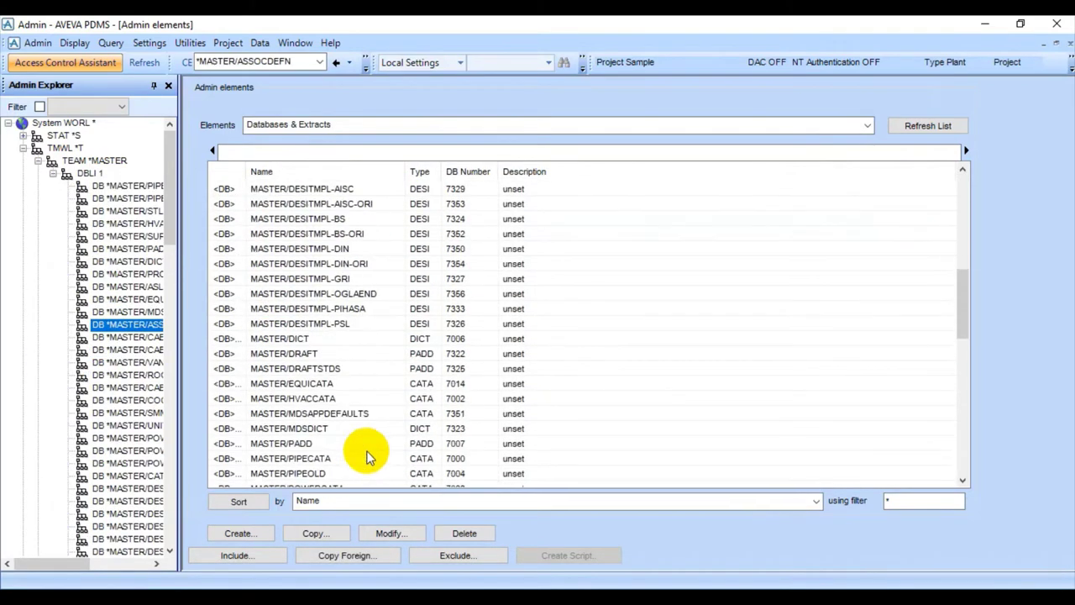
pyautogui.scroll(1, 367, 455)
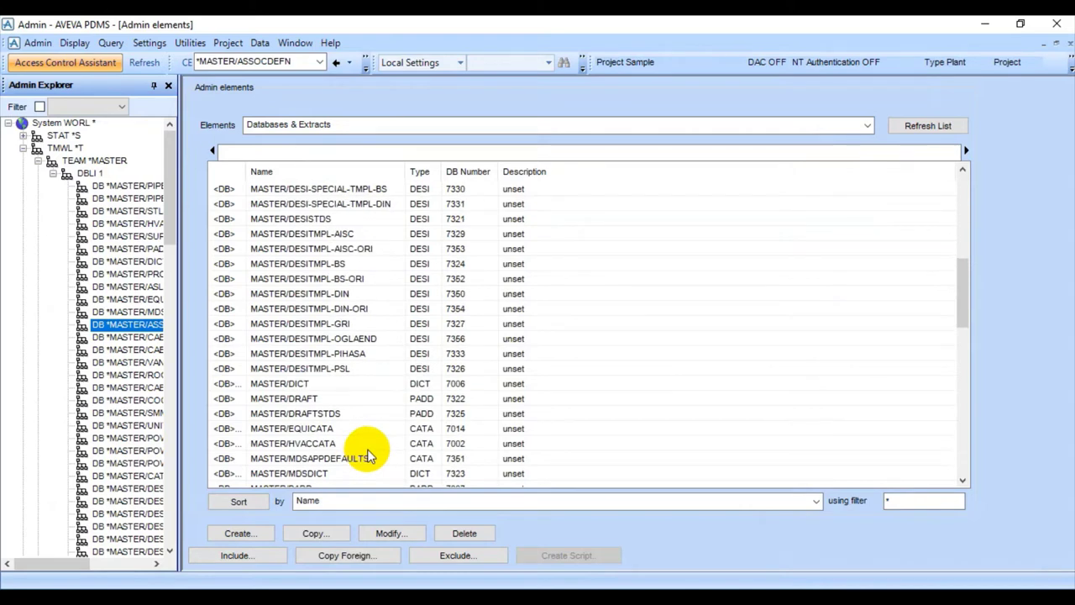
pyautogui.scroll(3, 367, 454)
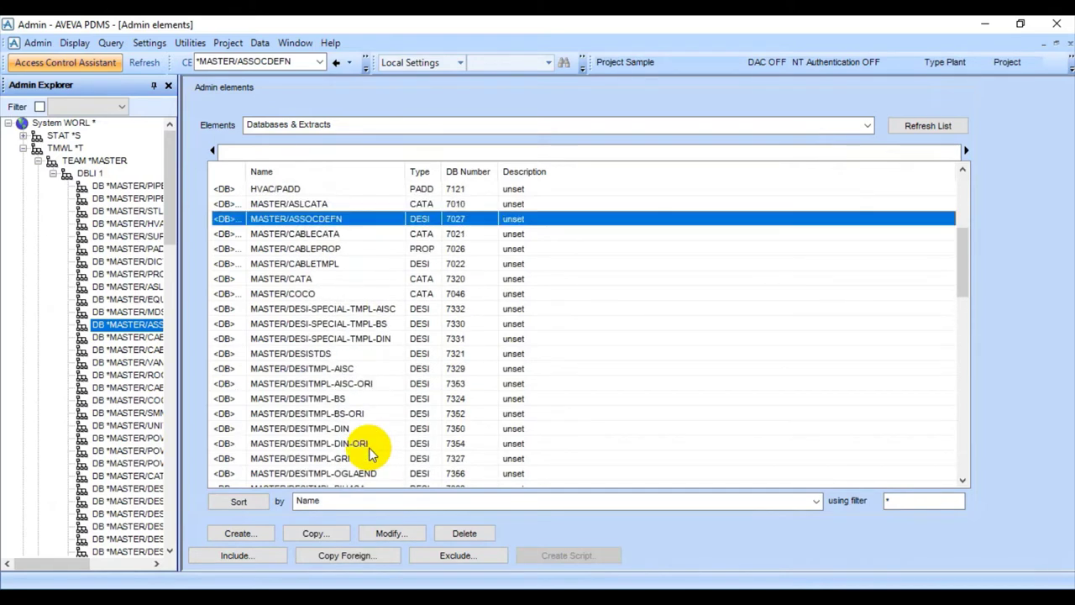
pyautogui.scroll(-4, 374, 452)
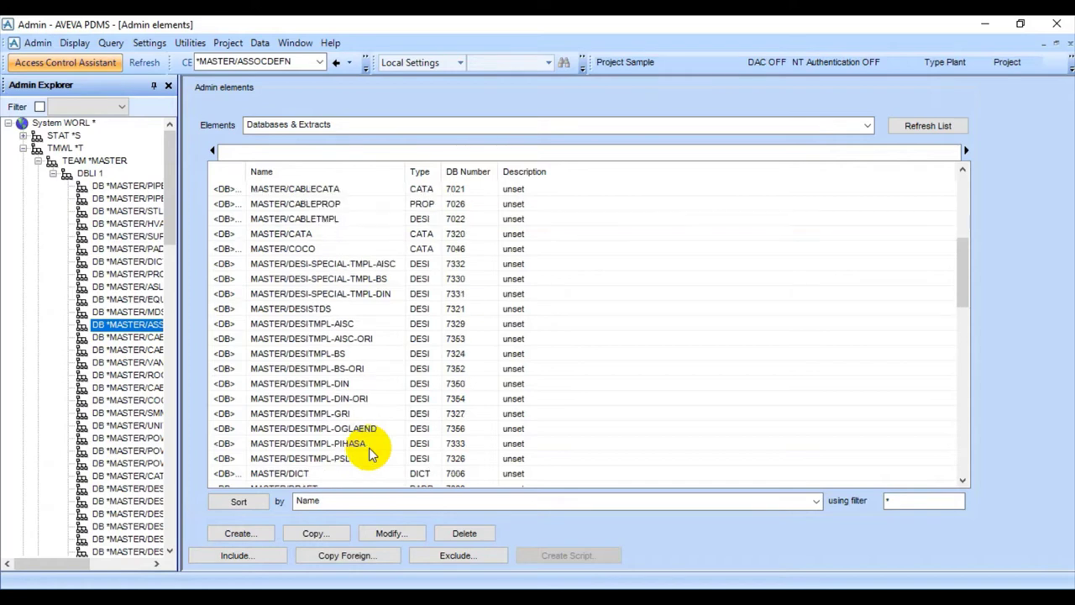
pyautogui.scroll(-3, 376, 453)
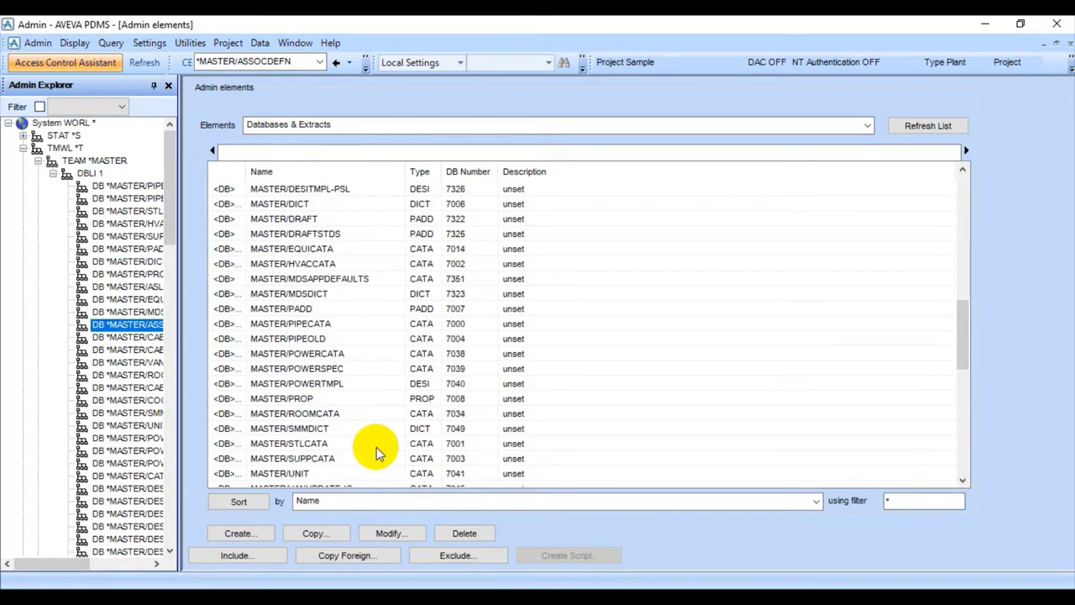
pyautogui.click(294, 473)
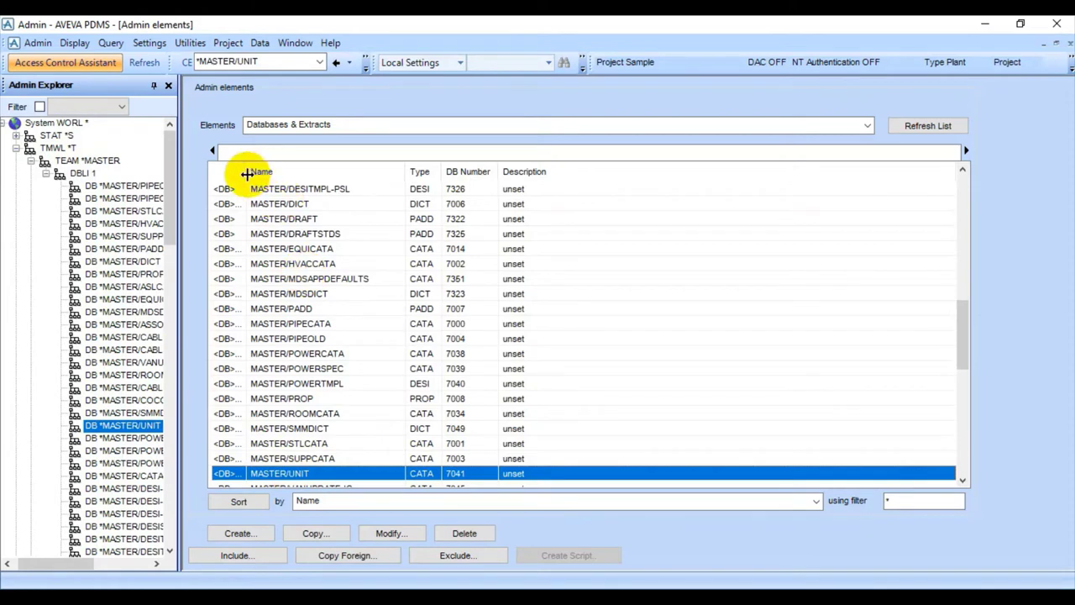
# Widen the unnamed first column of the database list to check the full element marker beside MASTER/UNIT.
pyautogui.moveTo(249, 173); pyautogui.dragTo(263, 172)
pyautogui.scroll(-3, 367, 328)
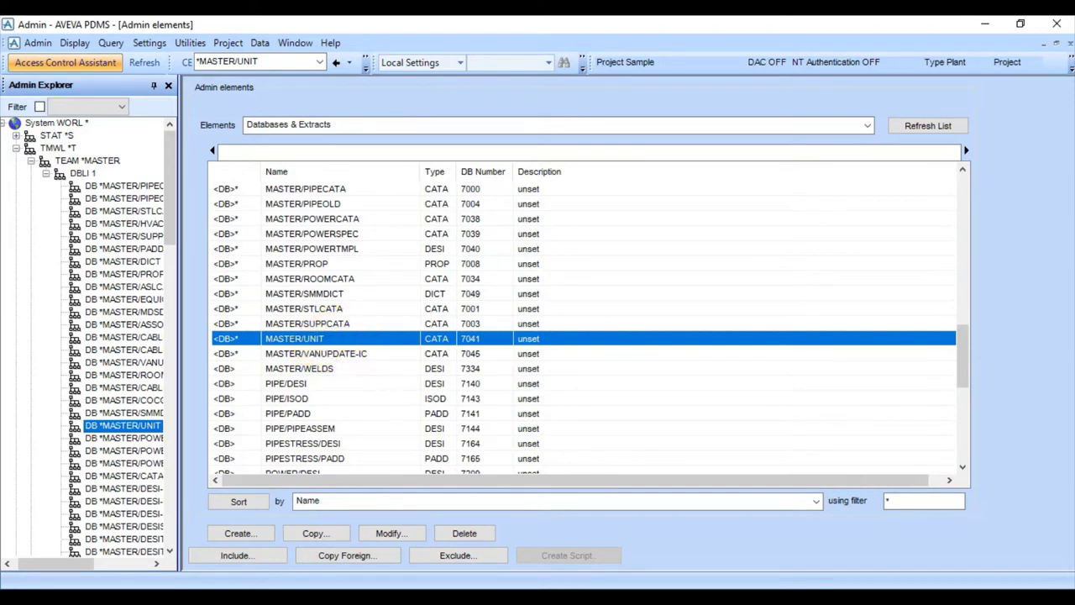
# Switch to the Notepad note, add the line "We have to copy foreign the Master/unit again then modify it", and minimize it.
pyautogui.hotkey('alt', 'Tab')
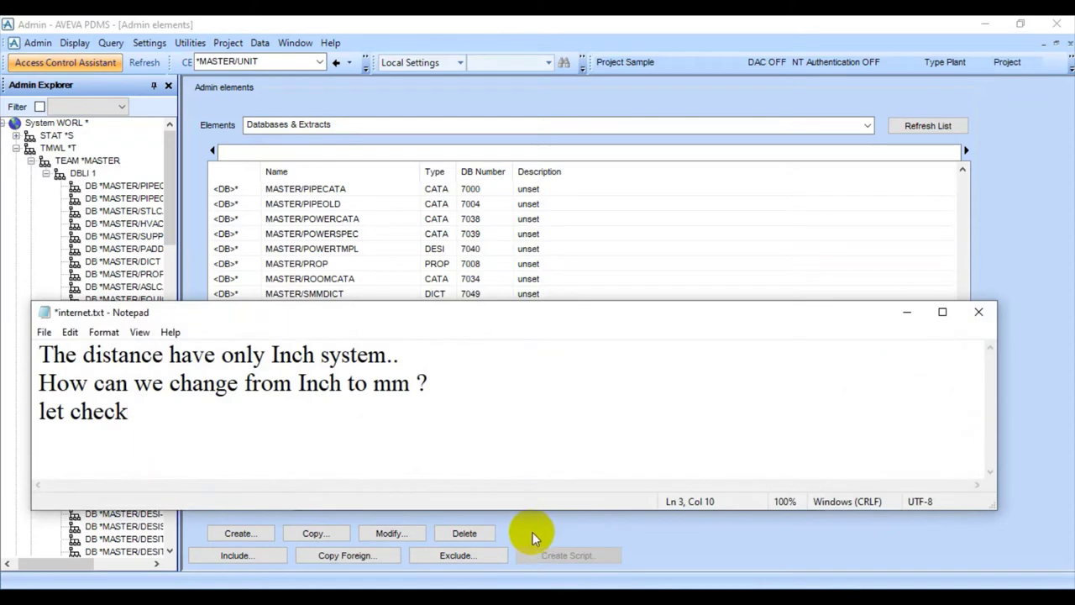
pyautogui.press('Return')
pyautogui.write('We have to')
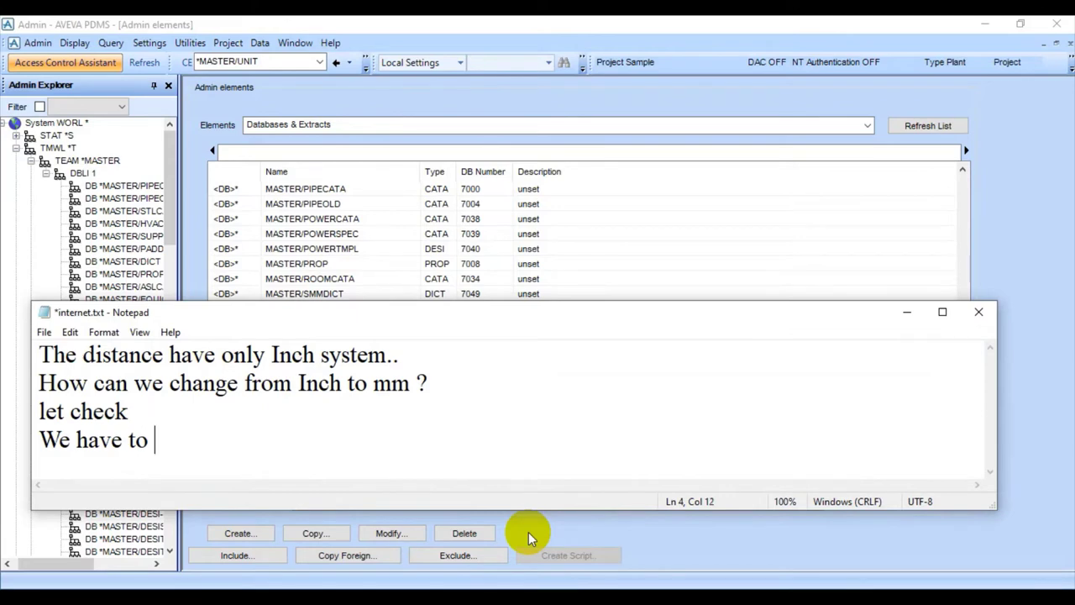
pyautogui.write(' copy')
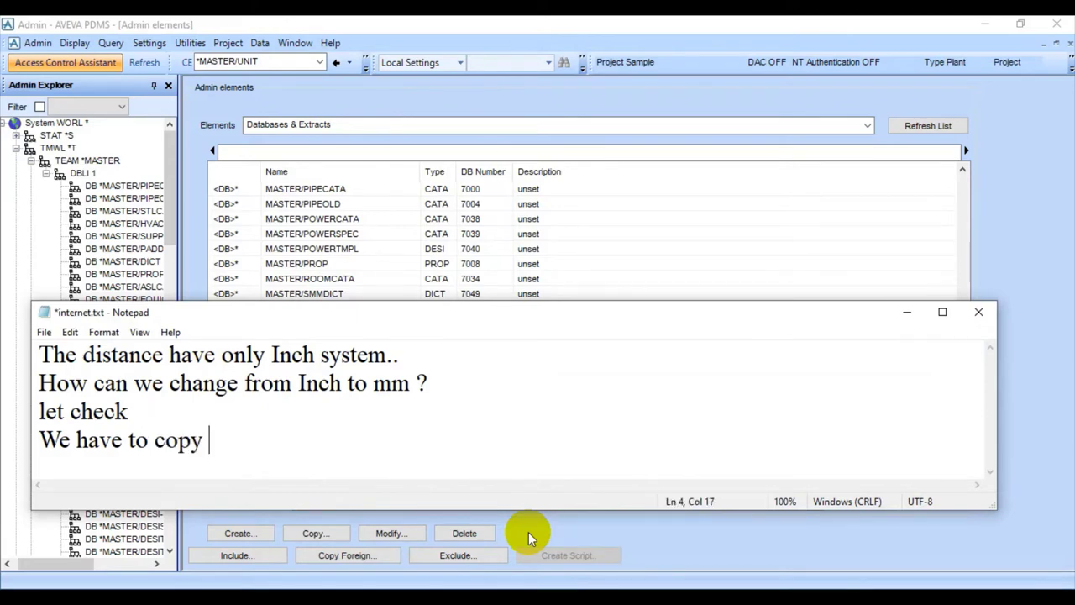
pyautogui.write(' fori')
pyautogui.write('ei')
pyautogui.write('gn')
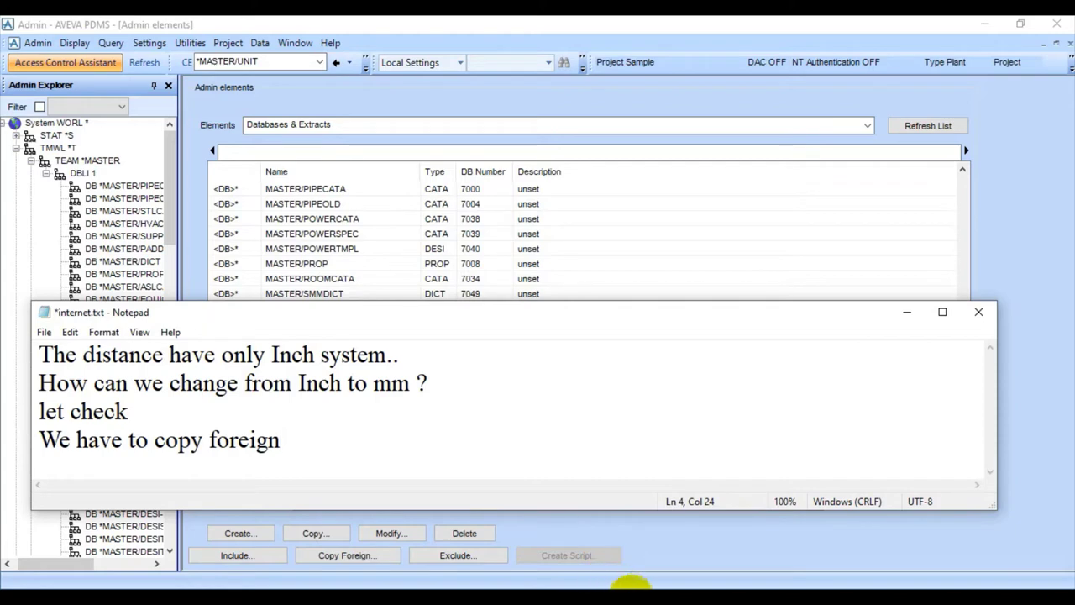
pyautogui.write('the')
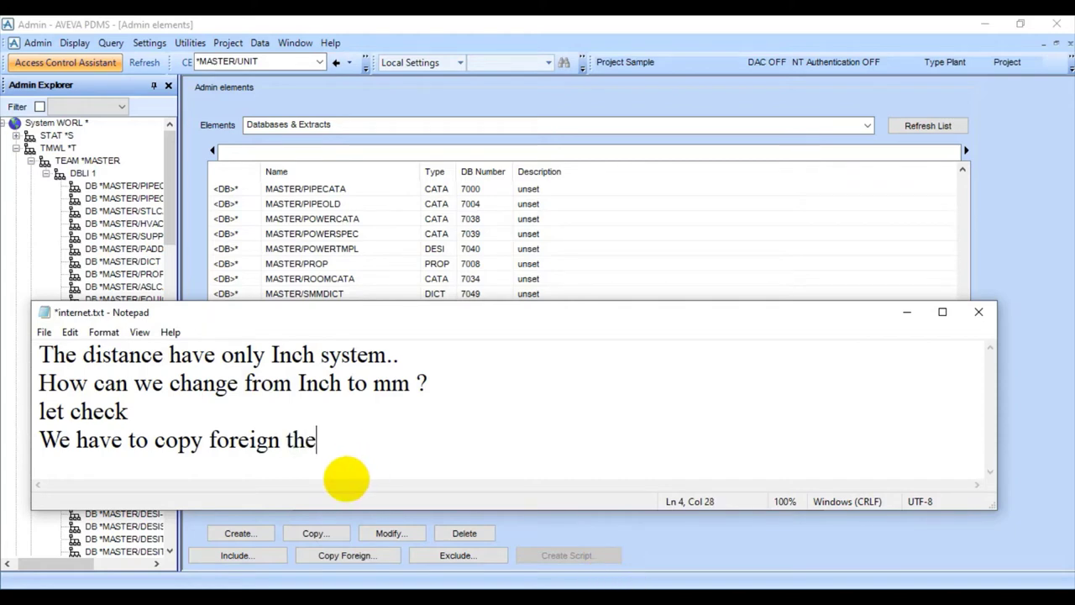
pyautogui.write(' Master')
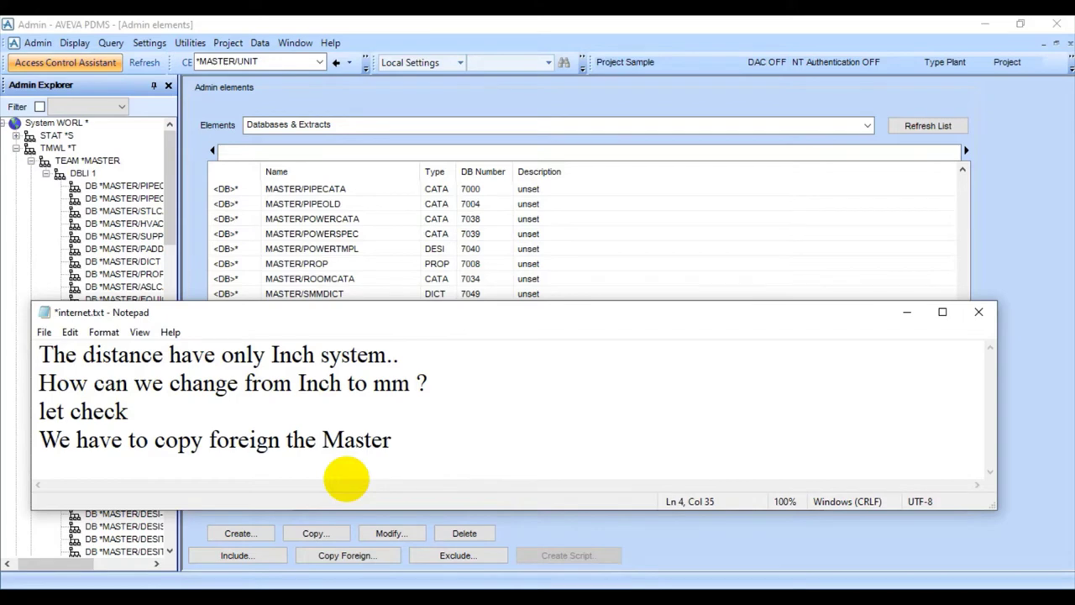
pyautogui.write('/unit a')
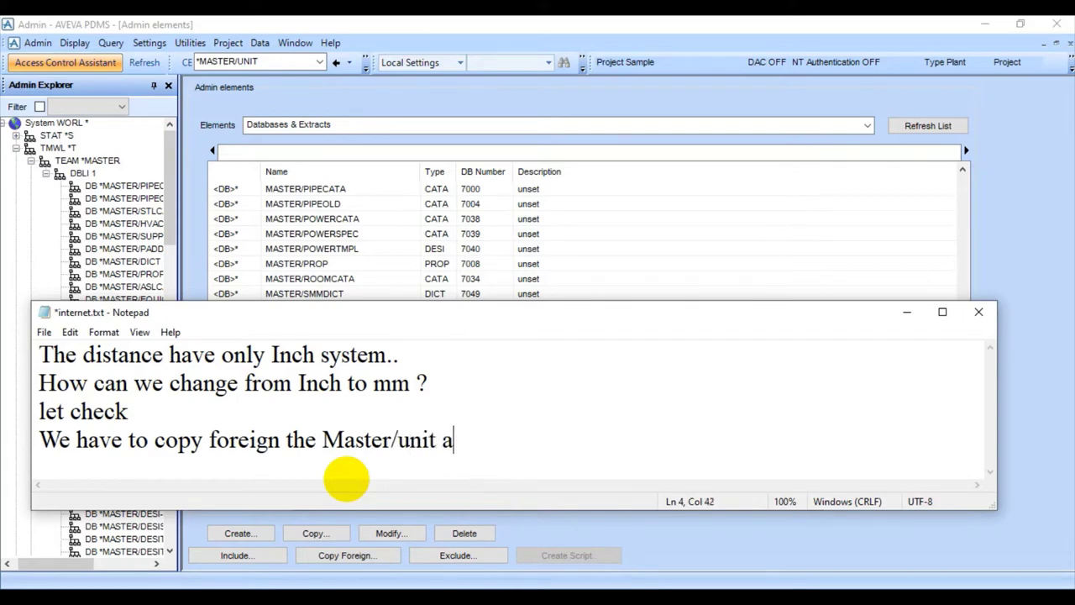
pyautogui.write('g')
pyautogui.write('ai')
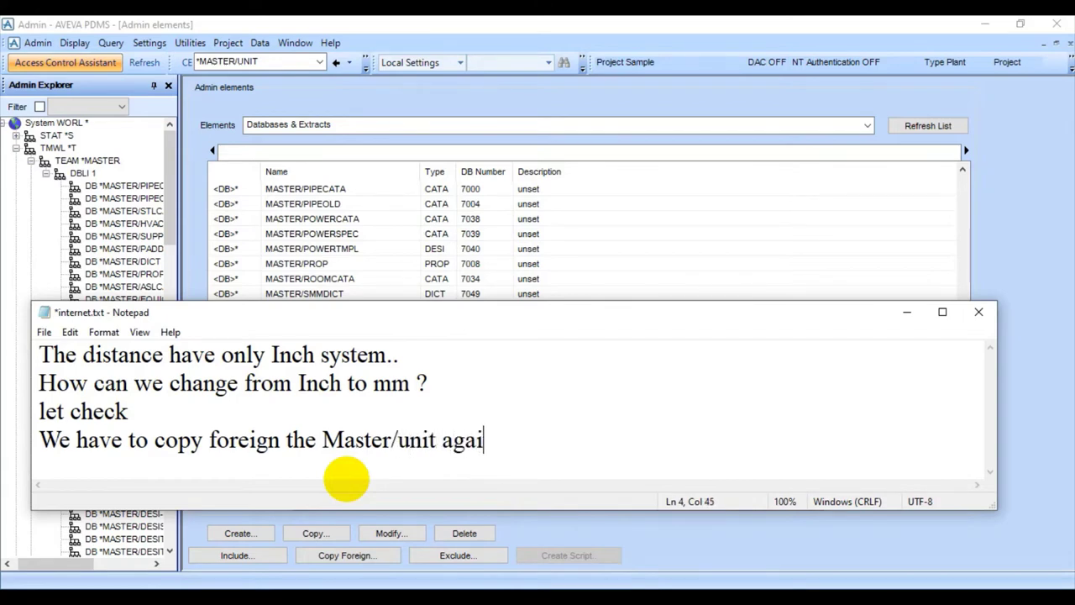
pyautogui.write('n then')
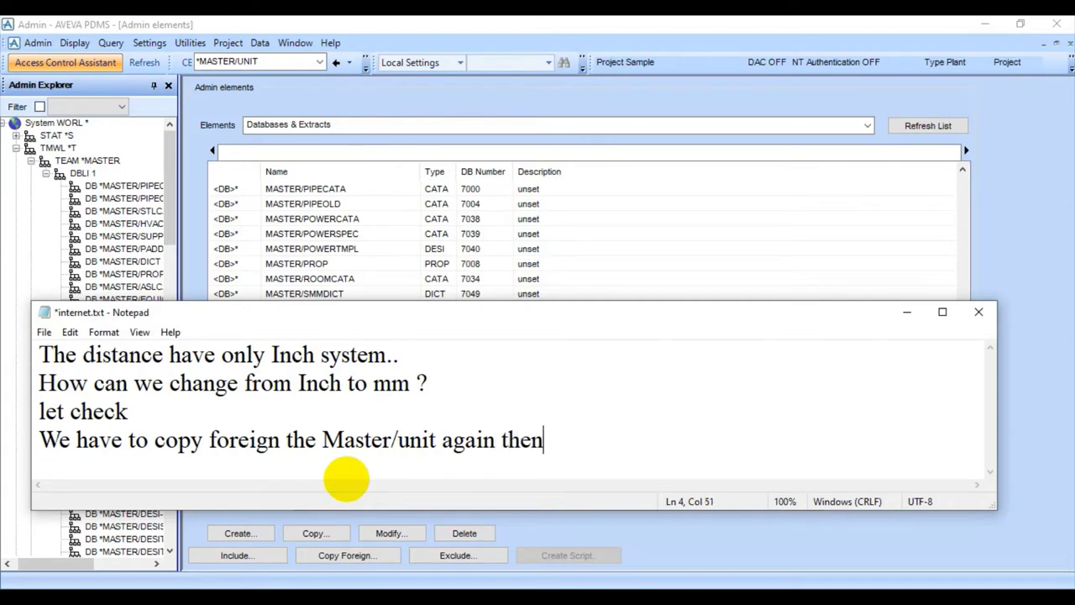
pyautogui.write(' modify ')
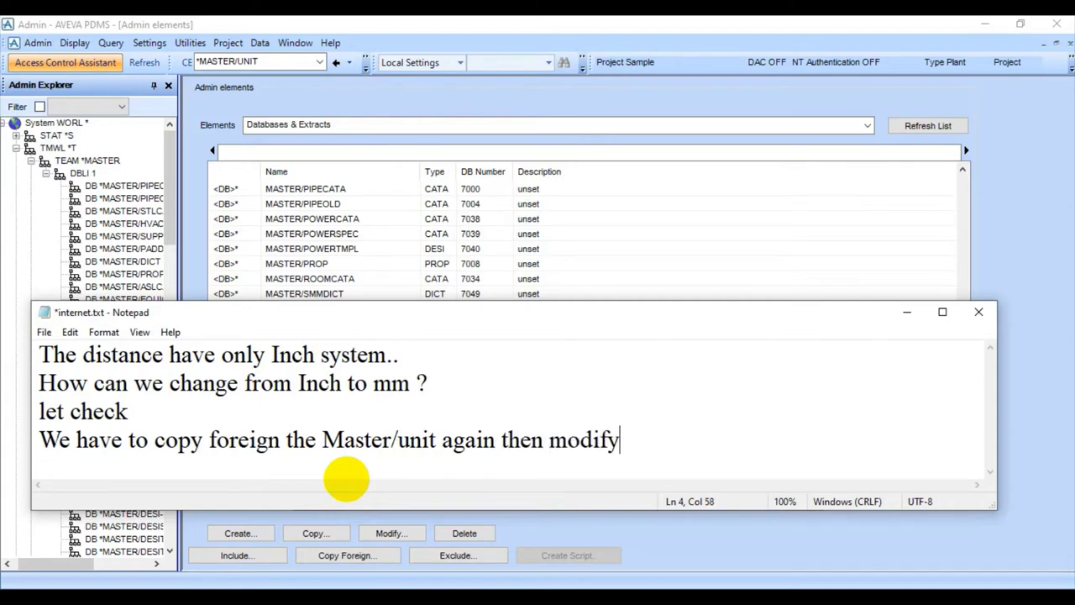
pyautogui.write('it')
pyautogui.click(906, 312)
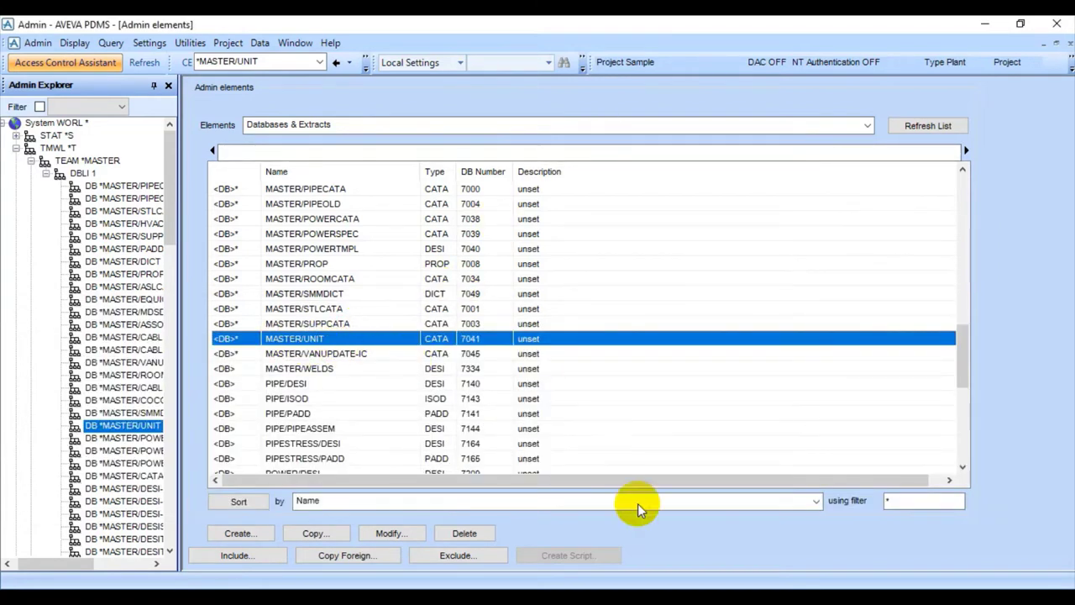
# Exclude the foreign database MASTER/UNIT from the project and dismiss the exclusion dialog.
pyautogui.click(480, 555)
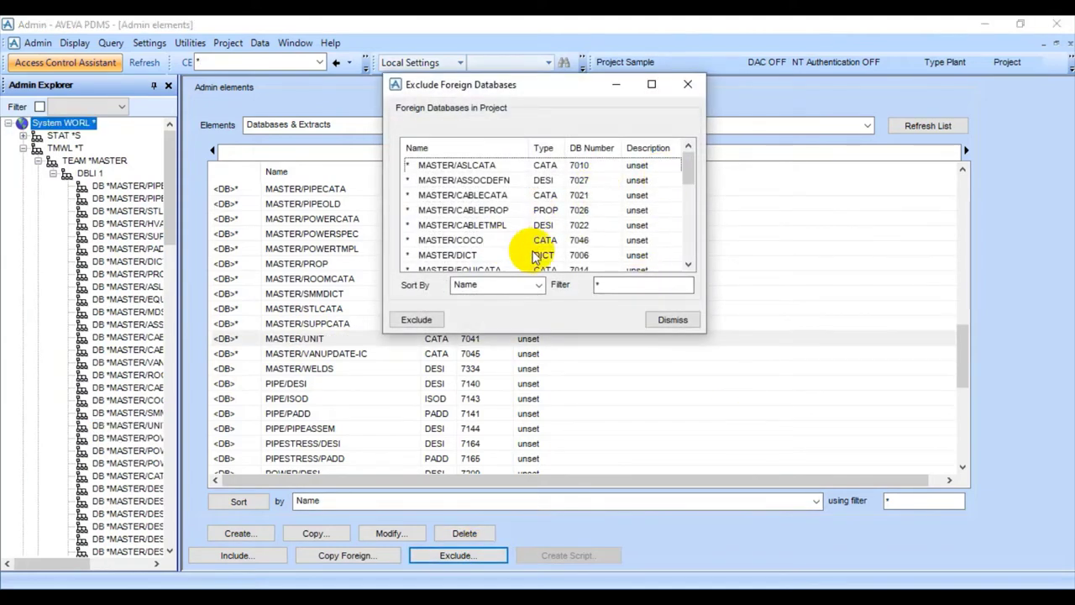
pyautogui.moveTo(684, 173); pyautogui.dragTo(682, 249)
pyautogui.click(474, 240)
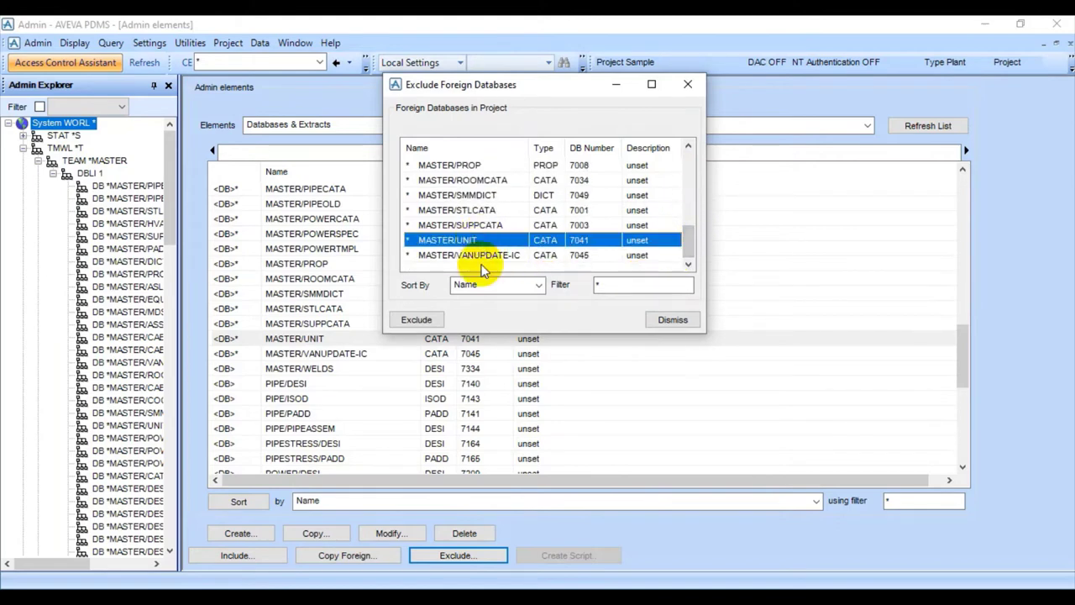
pyautogui.click(415, 320)
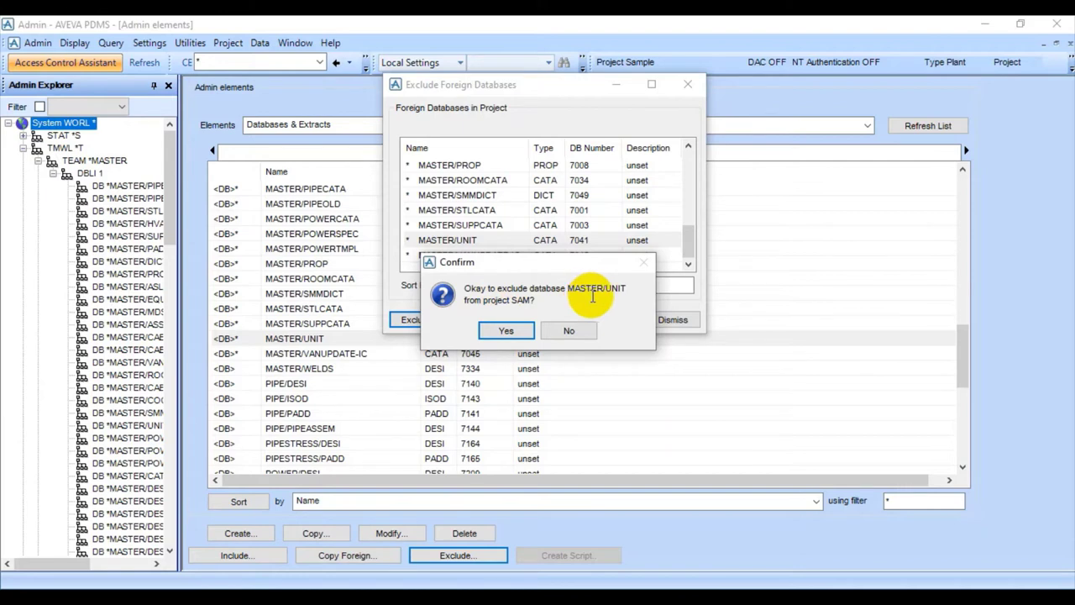
pyautogui.click(506, 330)
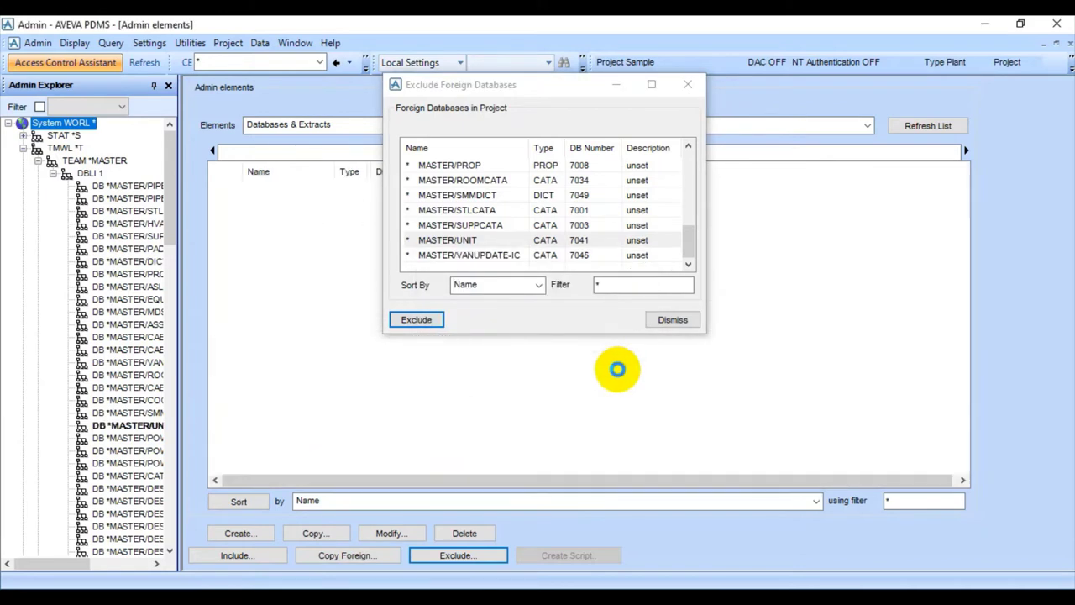
pyautogui.click(669, 320)
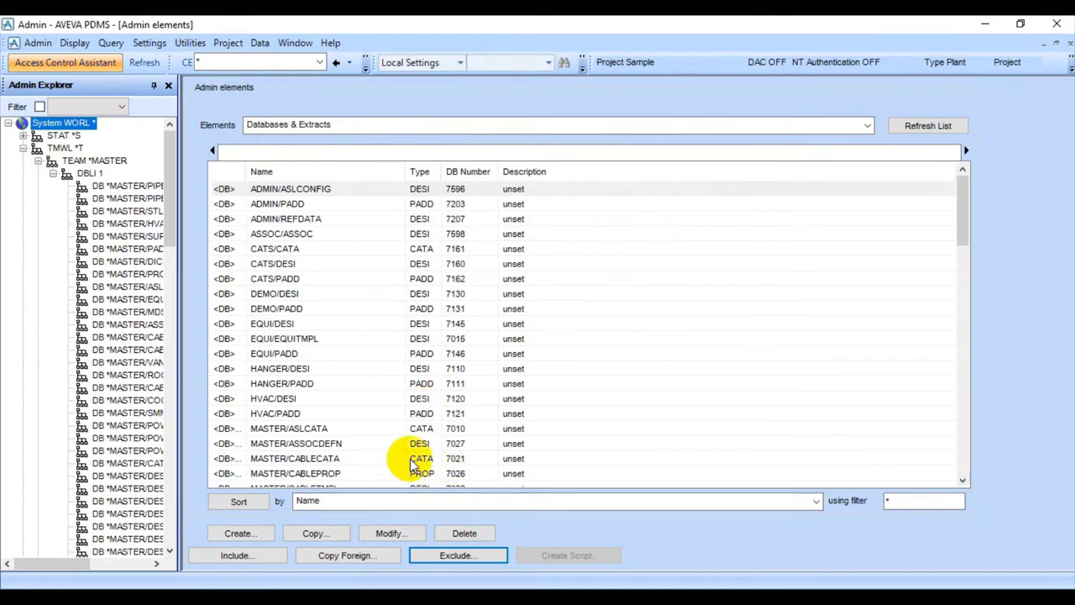
# Bring back the Notepad note, add the line "We have to exclude then copy foreign", and minimize it.
pyautogui.click(529, 595)
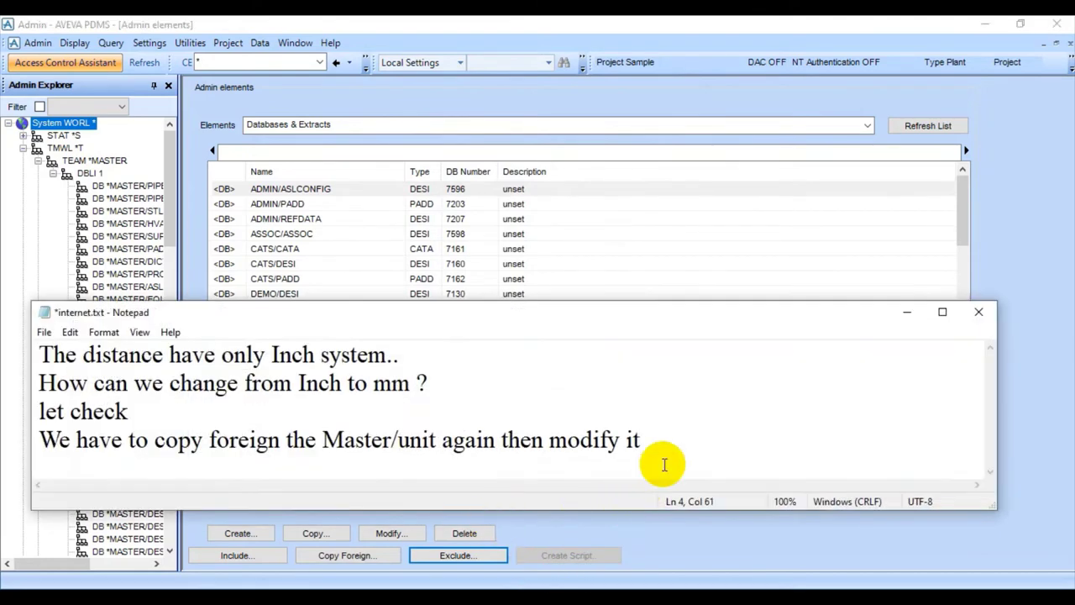
pyautogui.press('Return')
pyautogui.write('W')
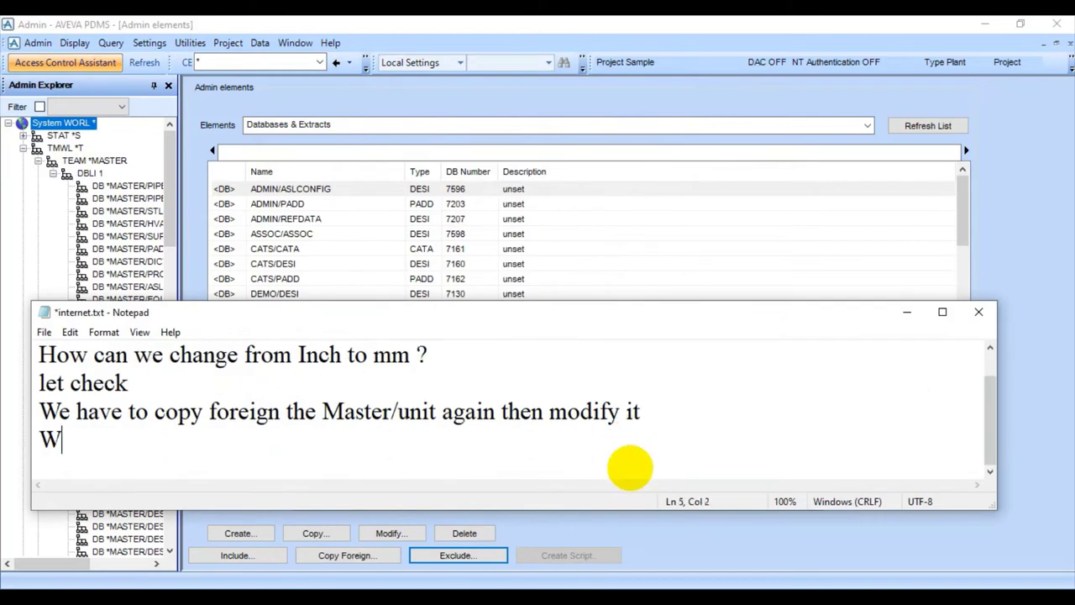
pyautogui.write('e have to ex')
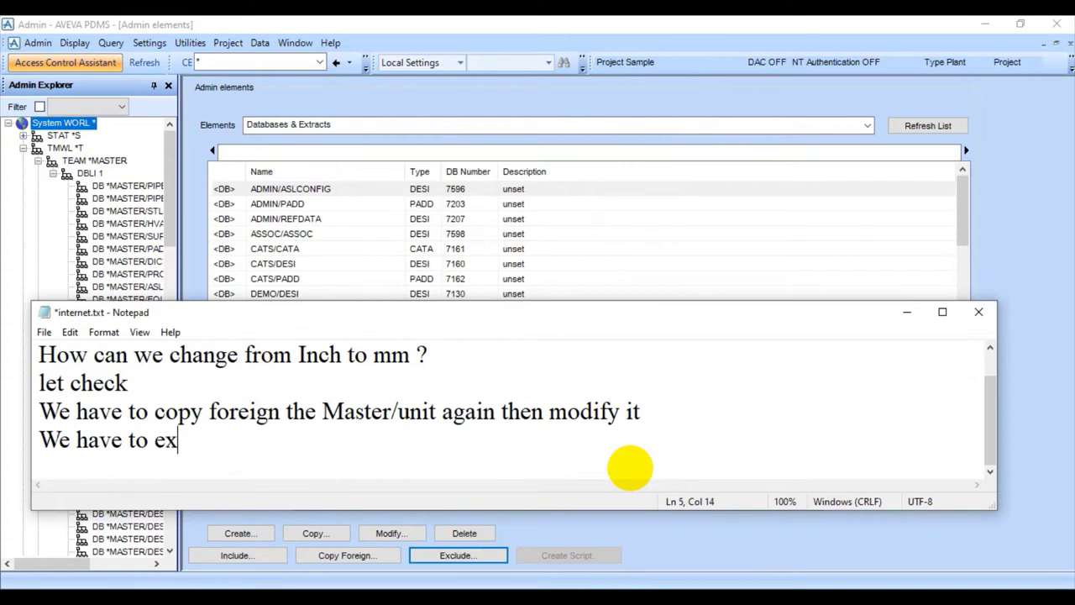
pyautogui.write('clude')
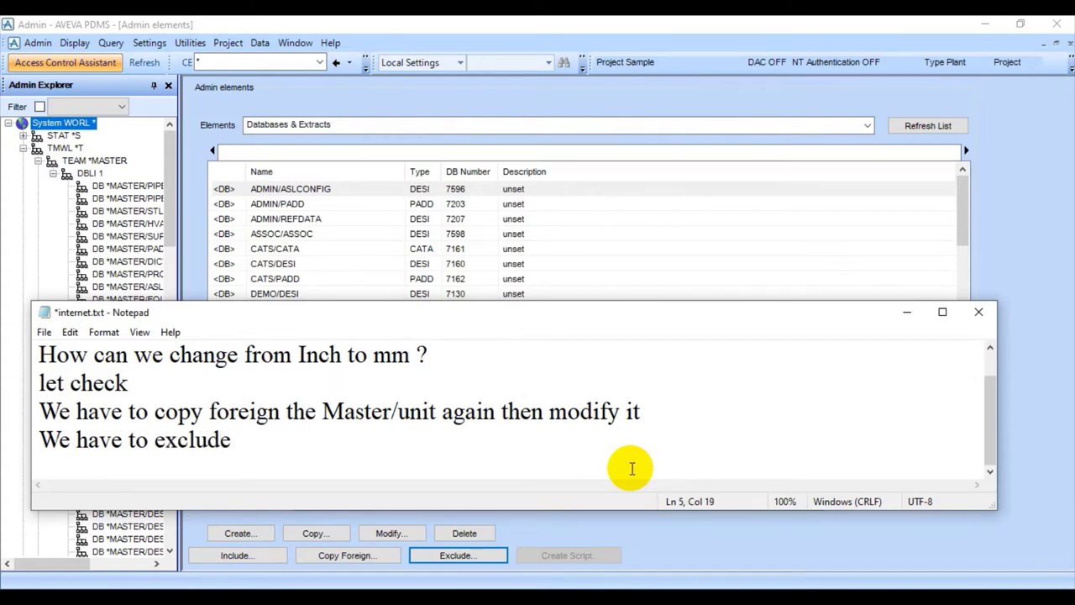
pyautogui.write(' then')
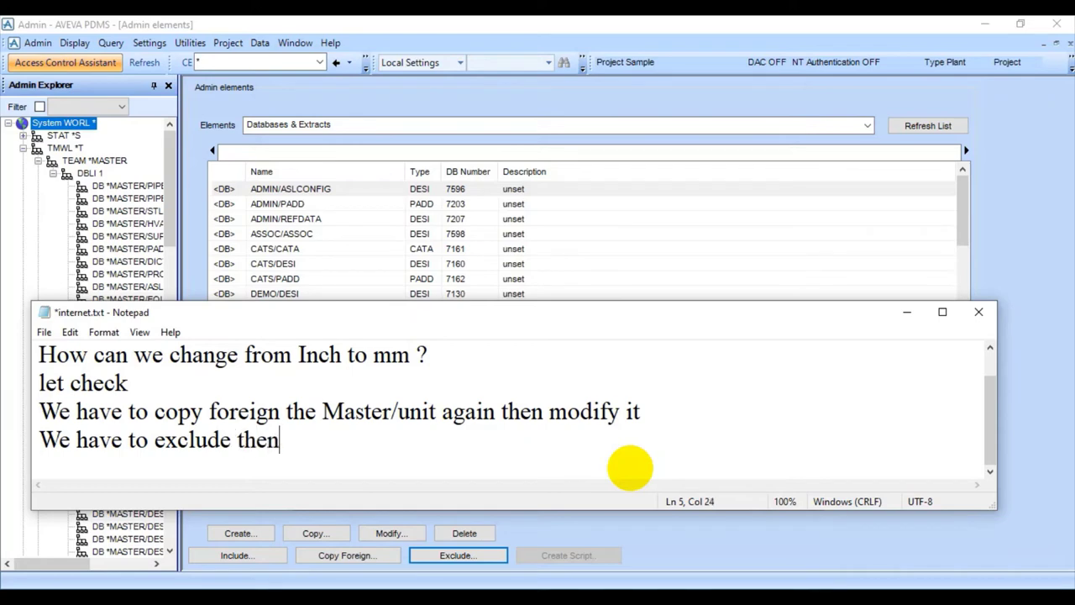
pyautogui.write(' copy')
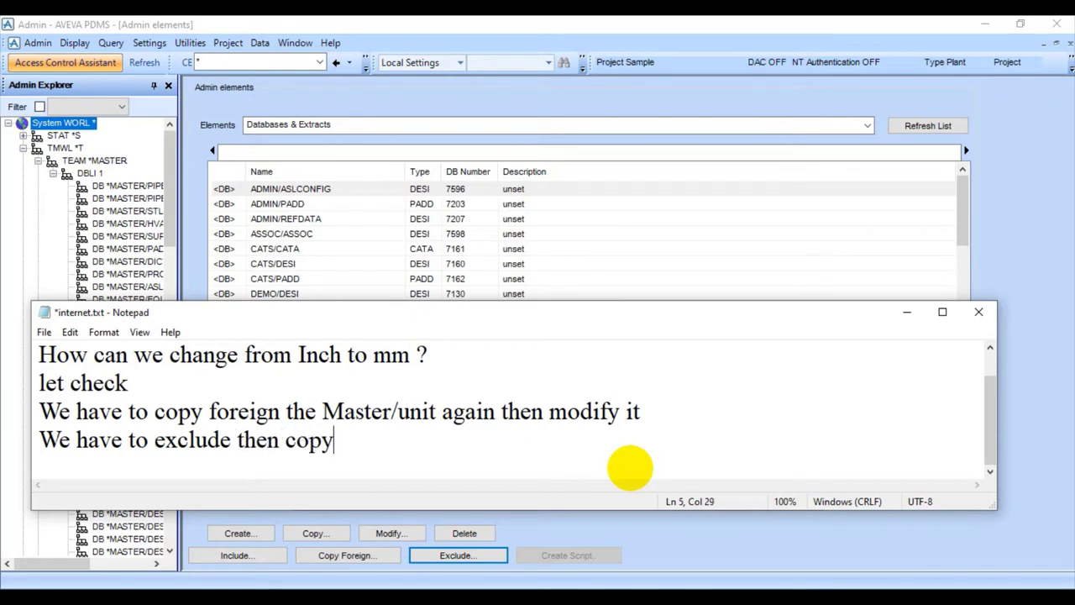
pyautogui.write(' foreign')
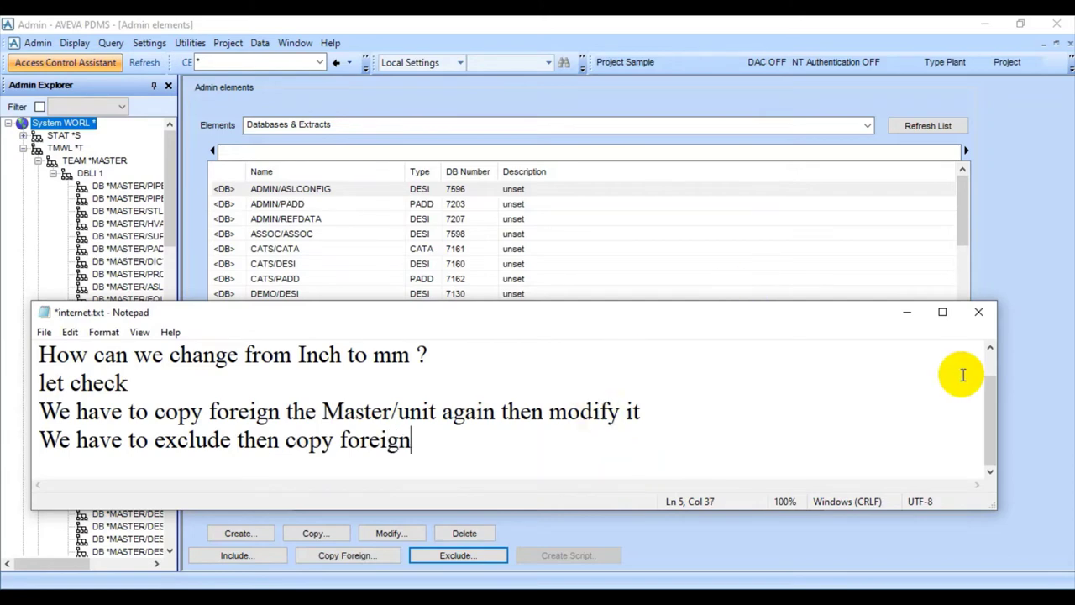
pyautogui.click(916, 318)
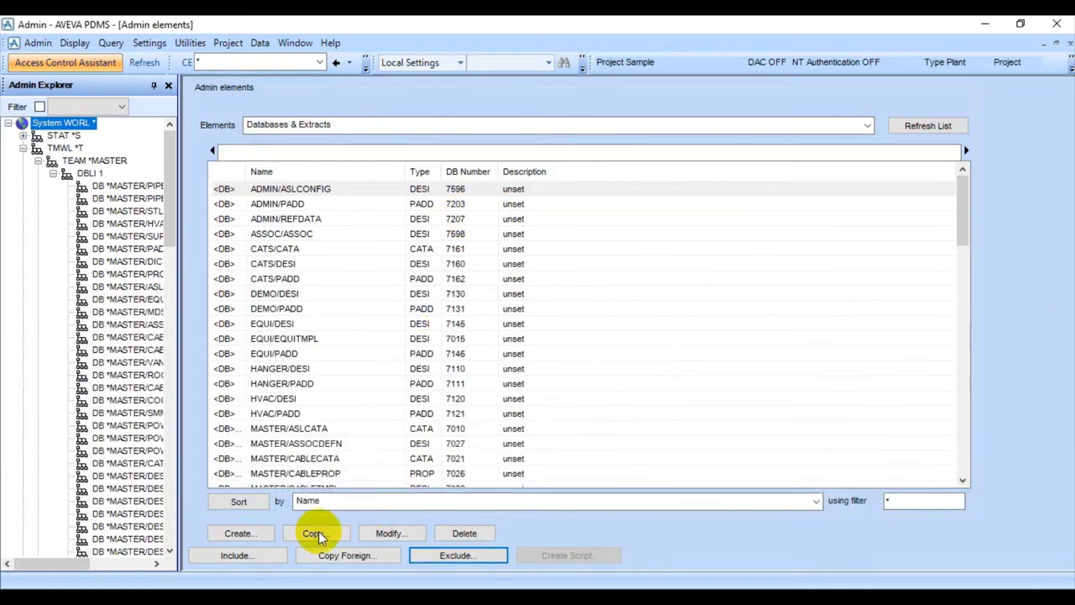
# Start a foreign database copy from the Master project, entering SYSTEM as the username and the account password.
pyautogui.click(342, 556)
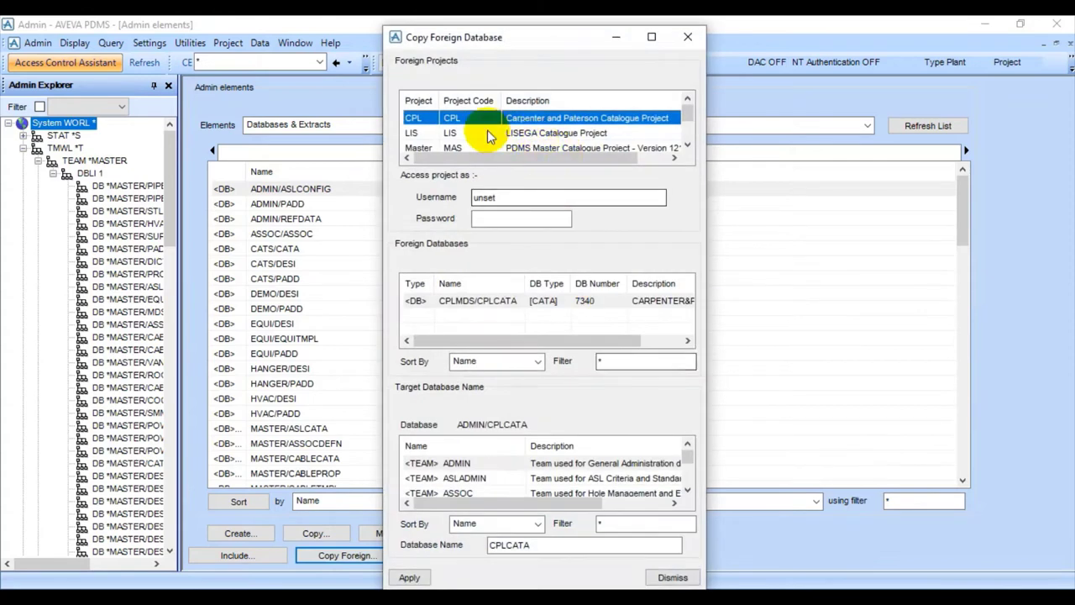
pyautogui.click(467, 149)
pyautogui.moveTo(528, 199); pyautogui.dragTo(471, 195)
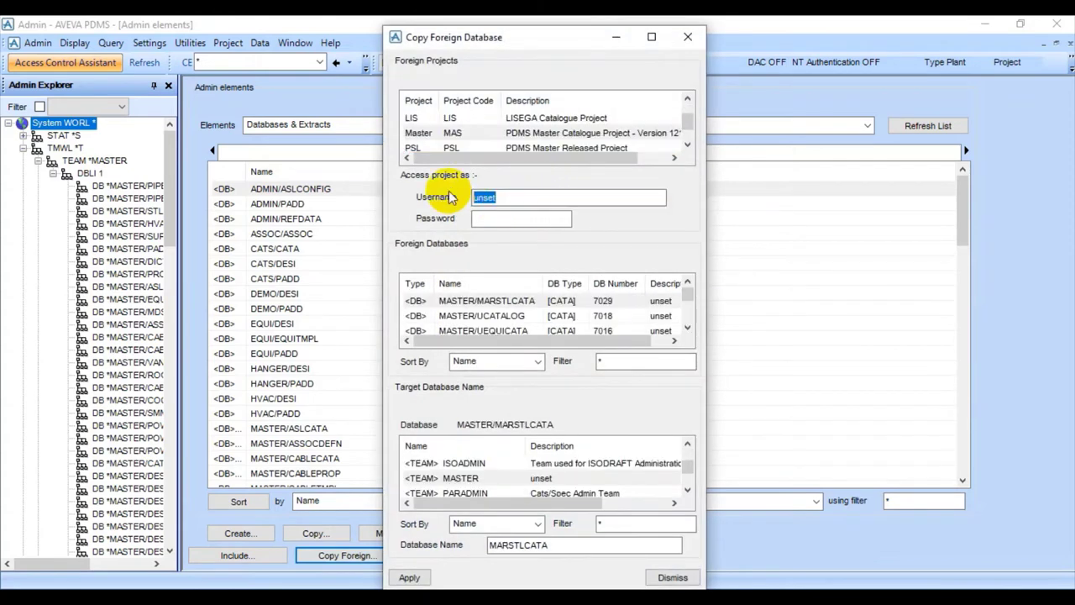
pyautogui.write('SYSTEM')
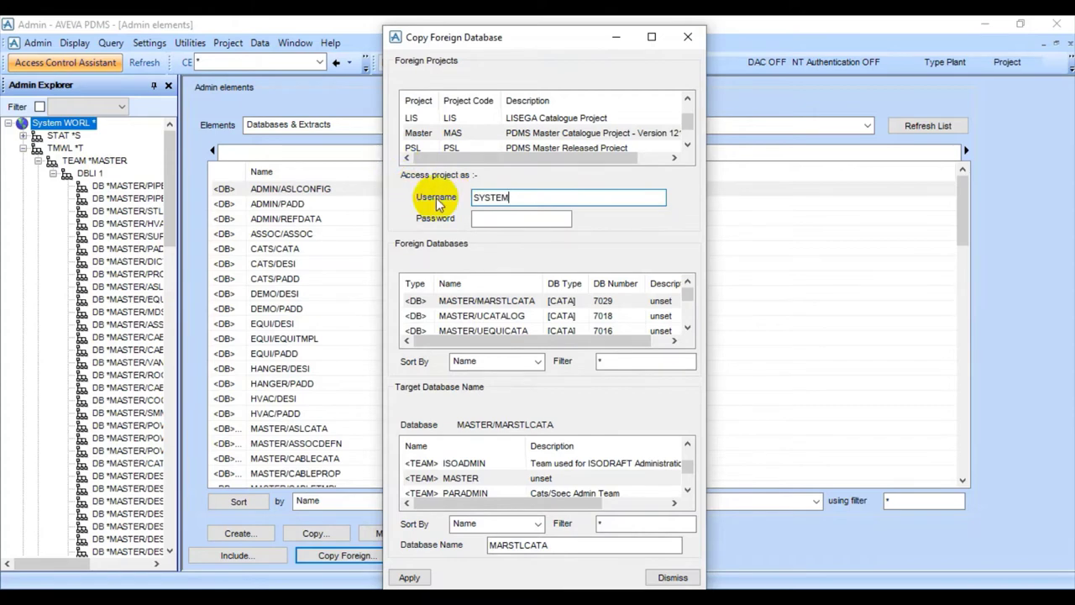
pyautogui.click(478, 219)
pyautogui.write('X')
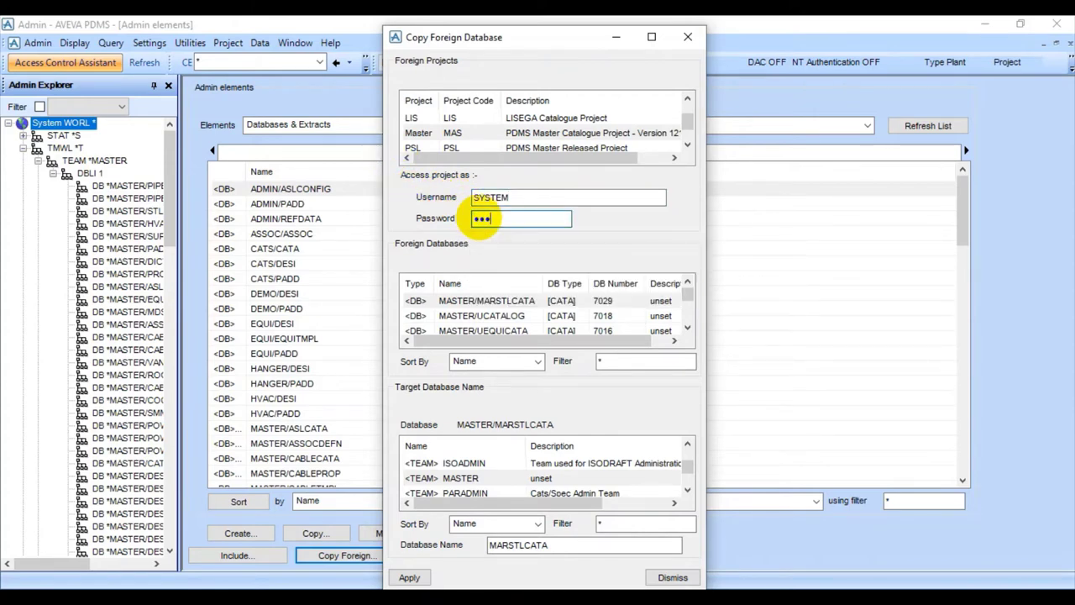
pyautogui.write('XXXX')
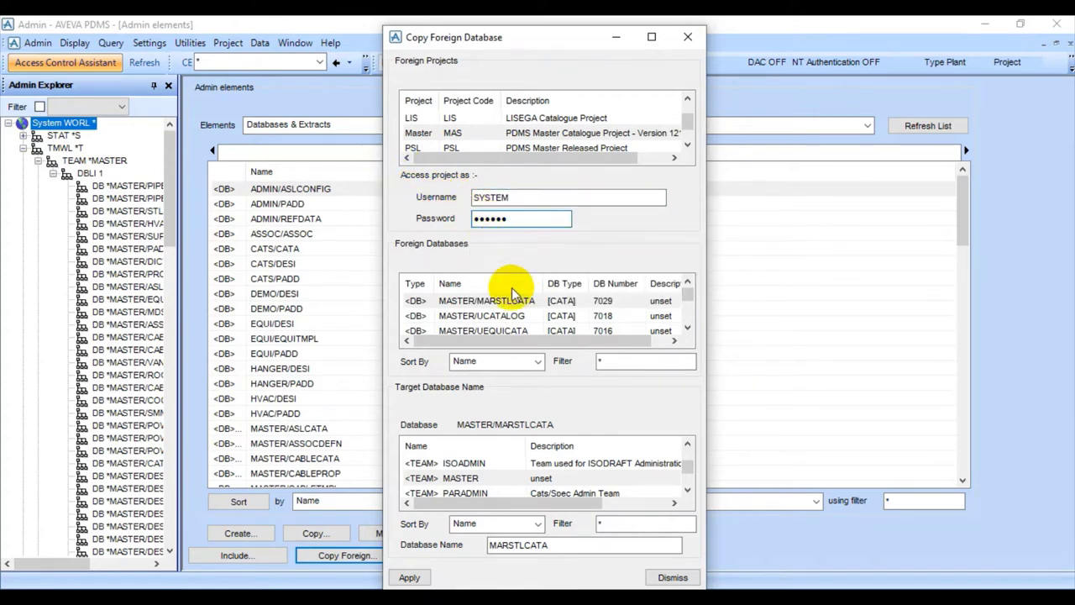
pyautogui.write('X')
# Copy the foreign database MASTER/UNIT into the MASTER team under the name UNIT and dismiss the copy dialog.
pyautogui.click(501, 318)
pyautogui.scroll(-3, 501, 323)
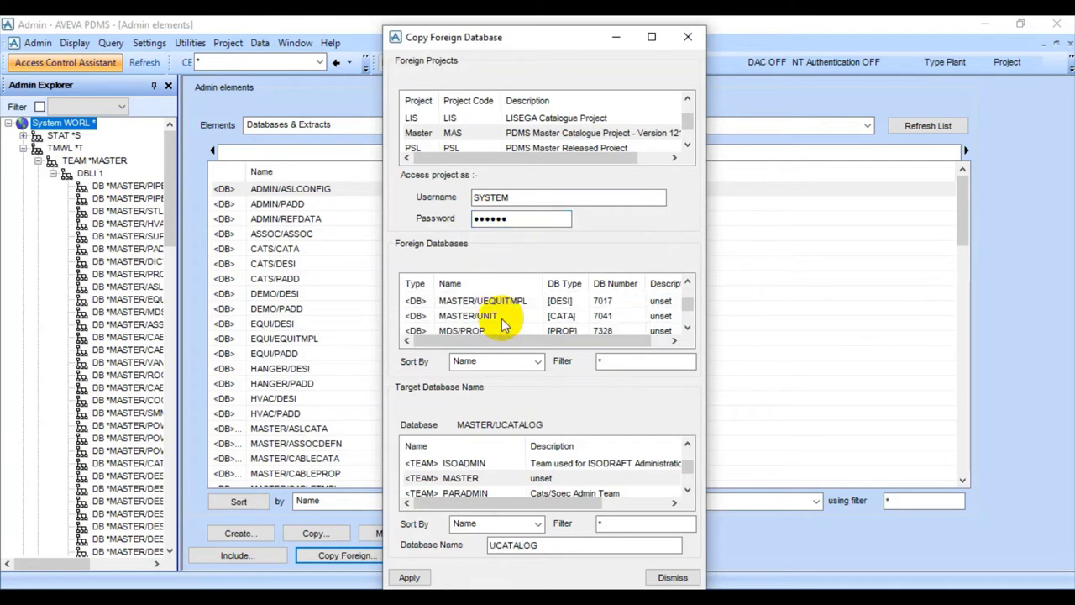
pyautogui.click(500, 321)
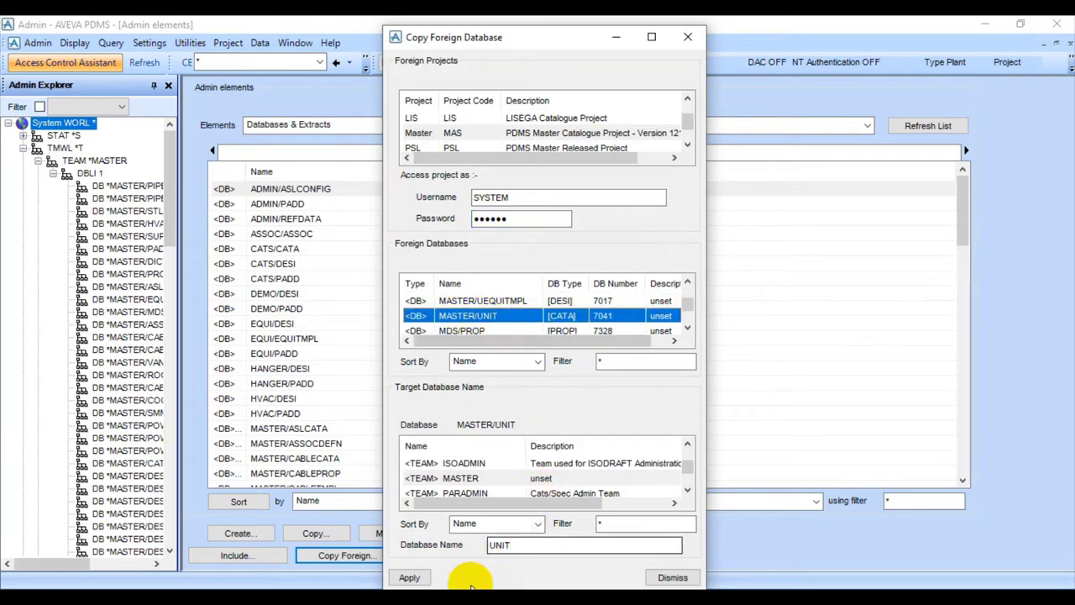
pyautogui.click(410, 578)
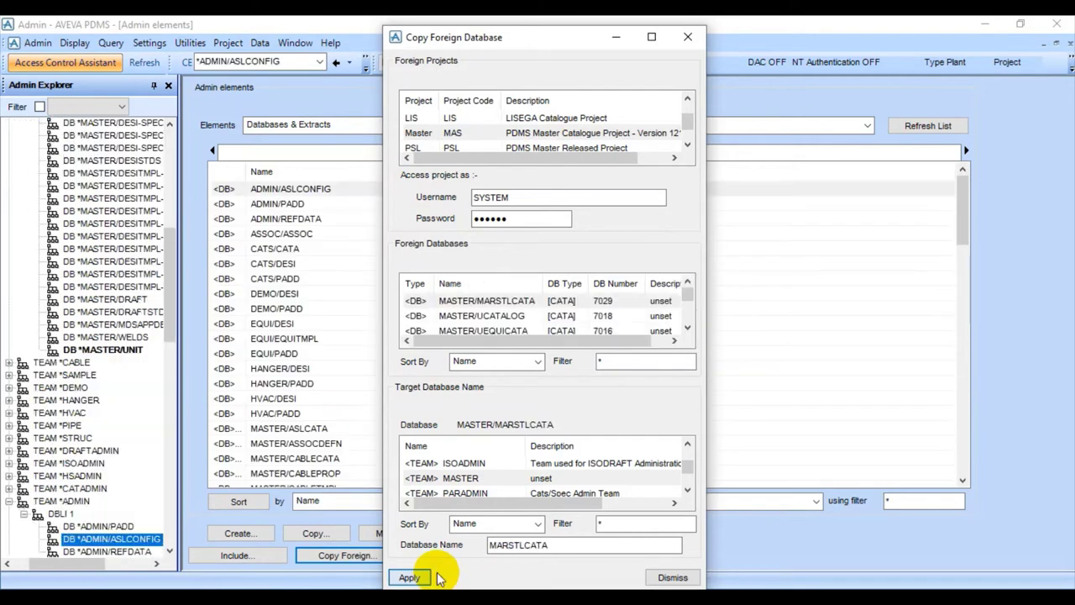
pyautogui.click(673, 578)
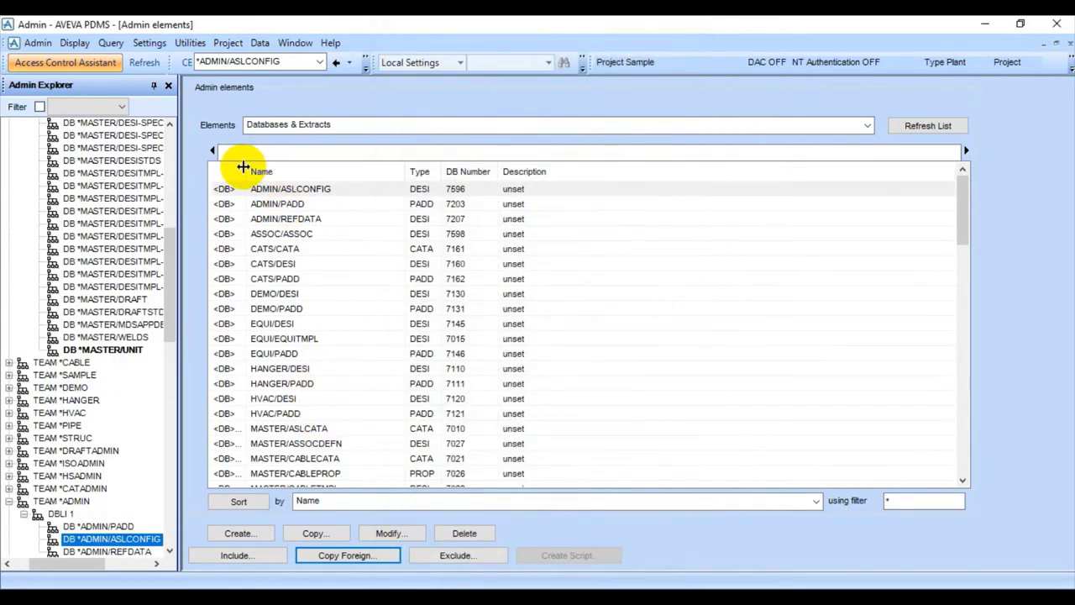
# Find and select the copied MASTER/UNIT database in the Databases & Extracts list.
pyautogui.scroll(-4, 349, 411)
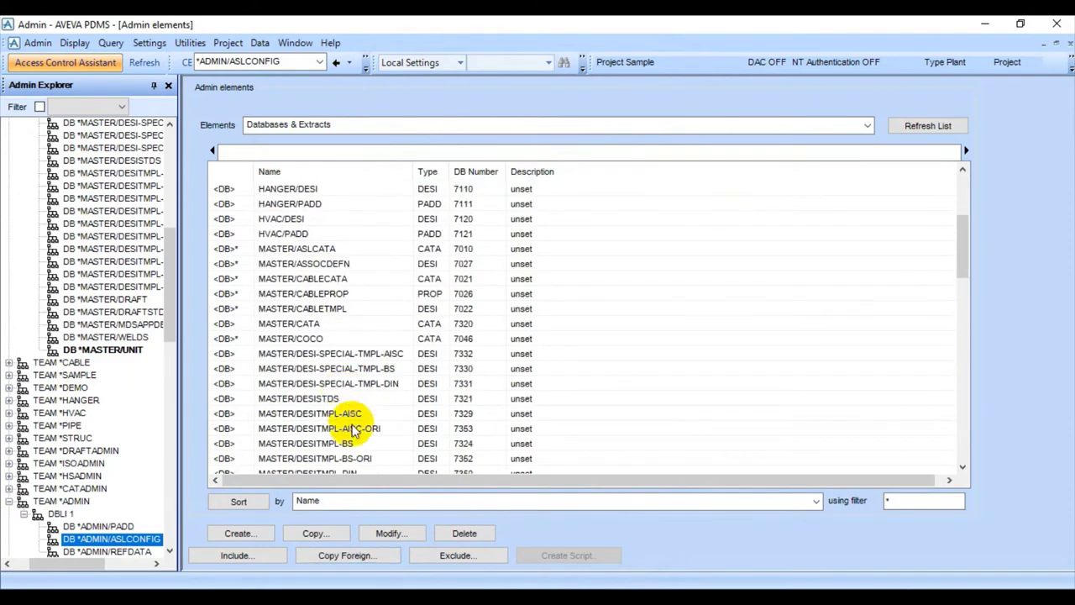
pyautogui.scroll(-3, 352, 430)
pyautogui.scroll(-4, 348, 437)
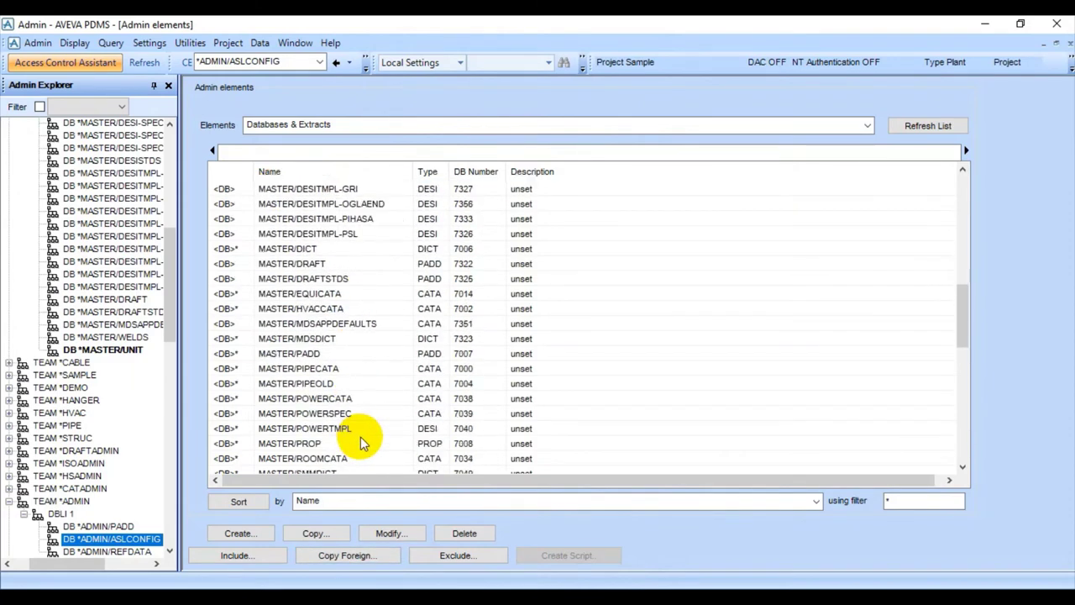
pyautogui.scroll(-3, 361, 441)
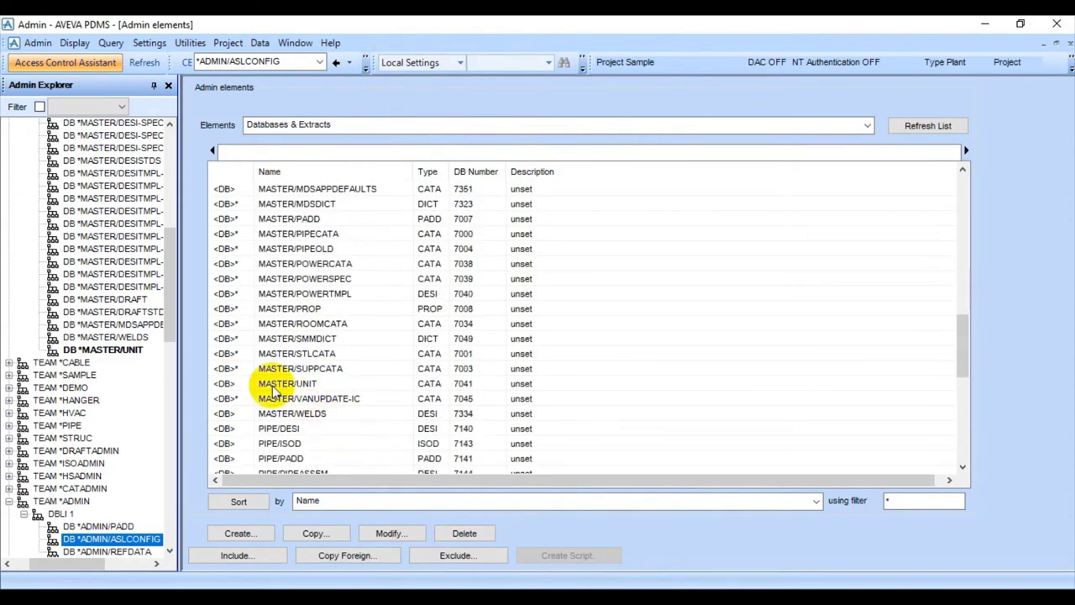
pyautogui.click(272, 387)
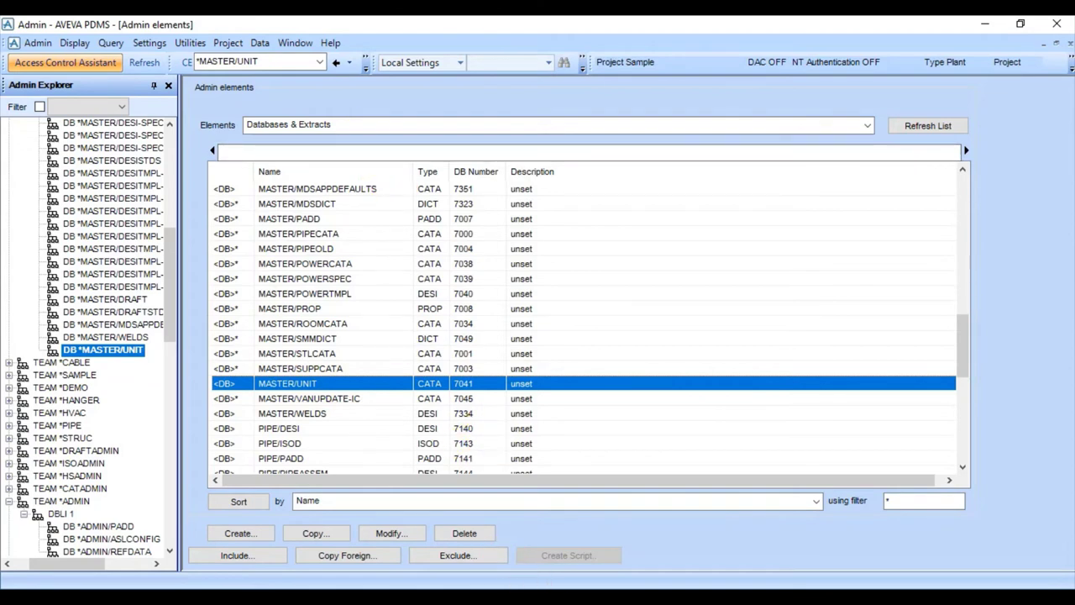
# Switch to the Notepad note, add the line "Note that the Master/unit now no have the "*". It means we can mofidy this data", and minimize it.
pyautogui.hotkey('alt', 'Tab')
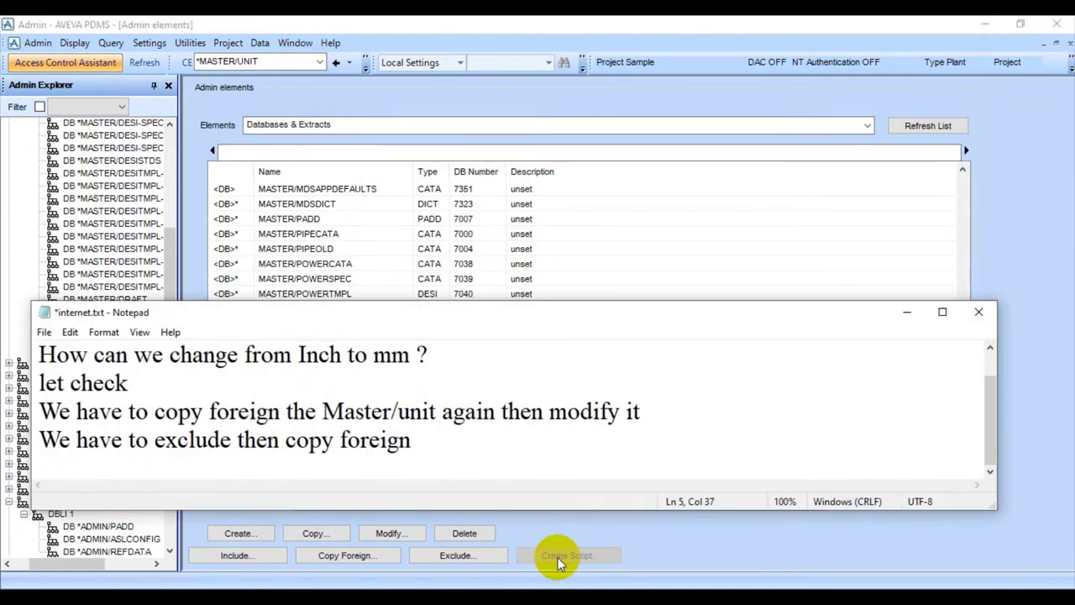
pyautogui.press('Return')
pyautogui.write('nOTE')
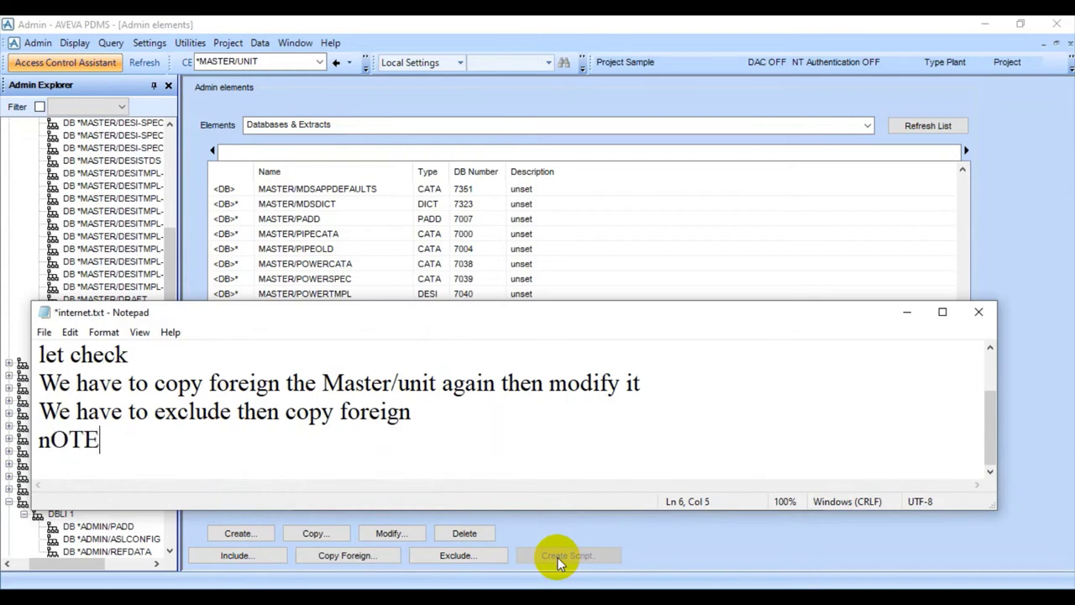
pyautogui.press('BackSpace')
pyautogui.press('BackSpace')
pyautogui.press('BackSpace')
pyautogui.write('N')
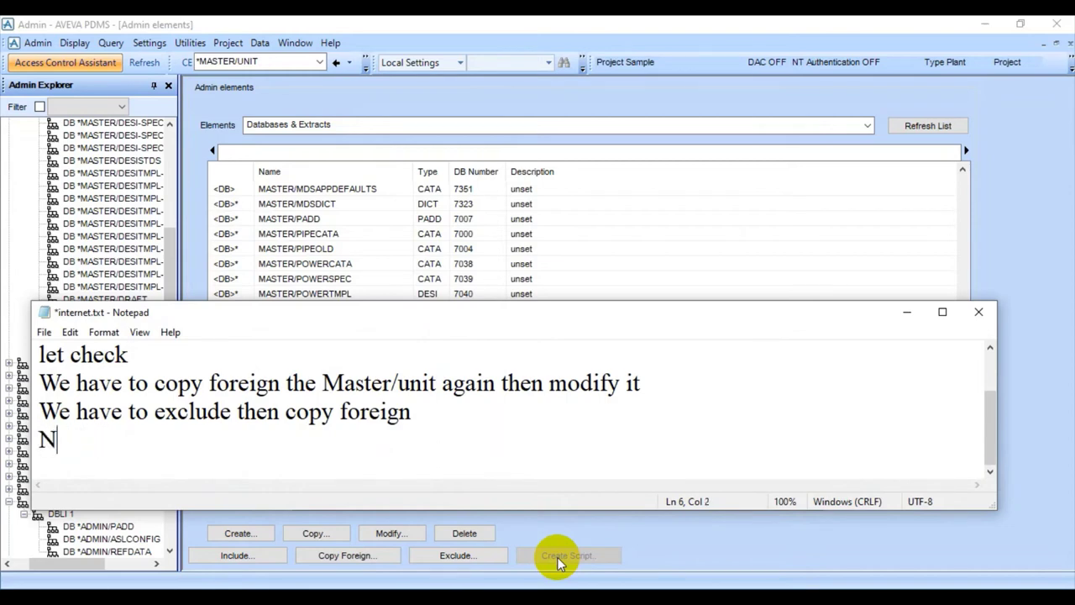
pyautogui.write('ote that ')
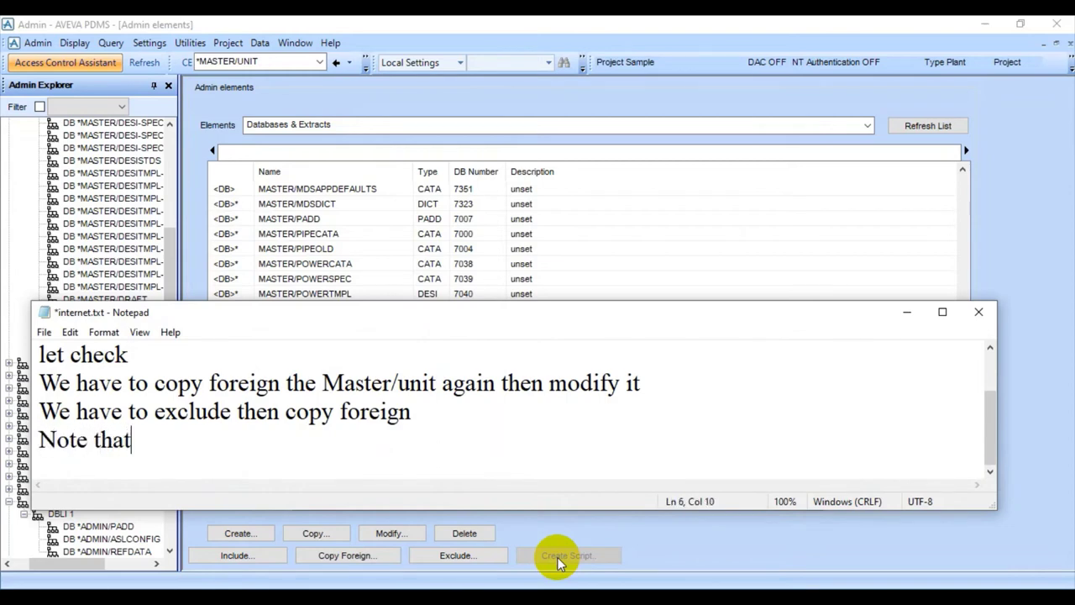
pyautogui.write('the M')
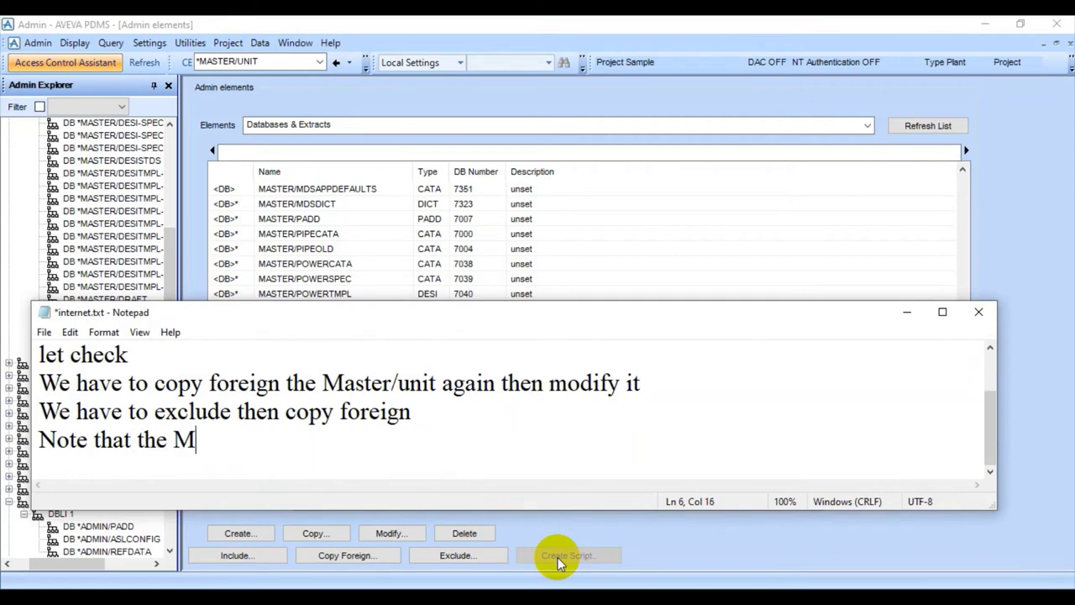
pyautogui.write('aster')
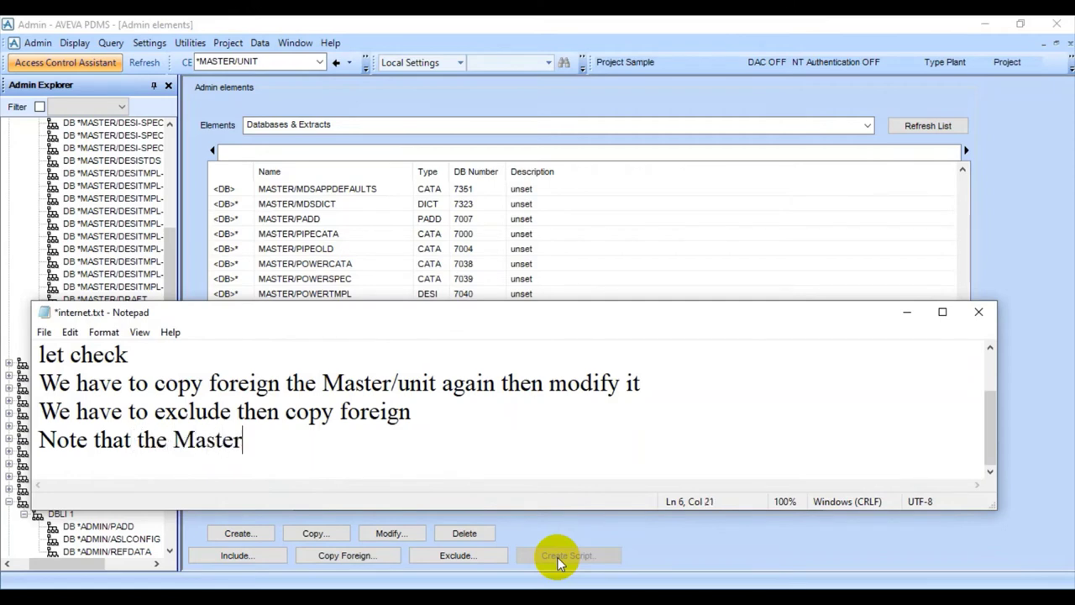
pyautogui.write('/unit')
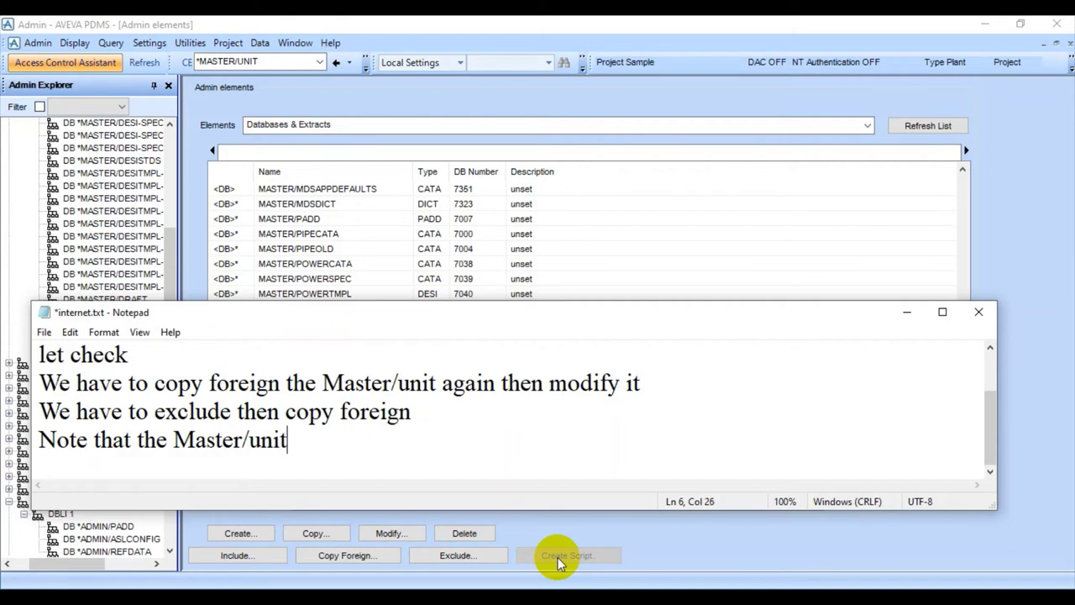
pyautogui.write(' now no h')
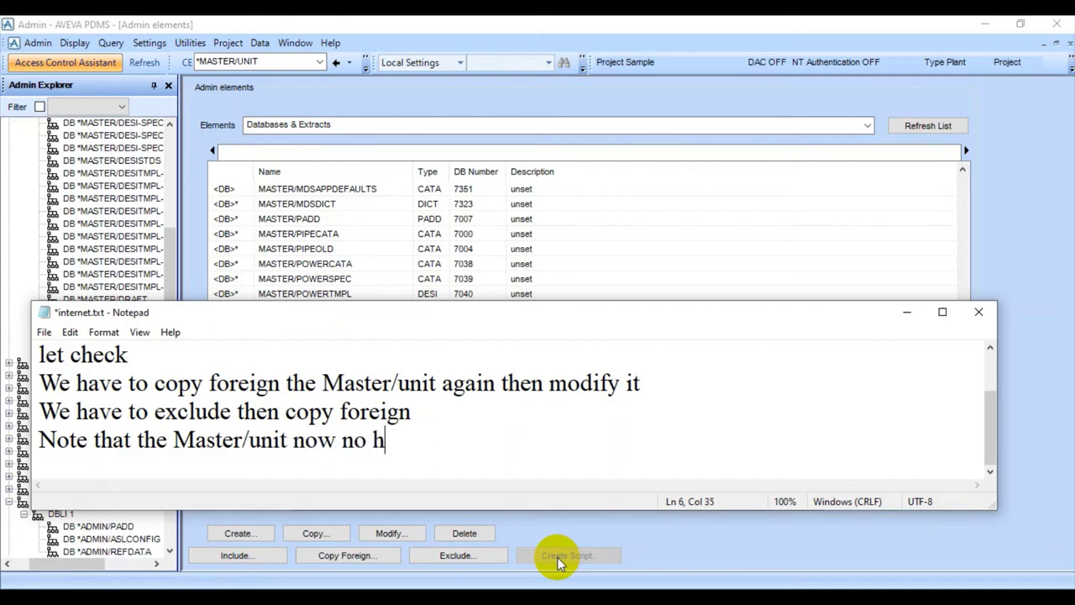
pyautogui.write('ave the "*".')
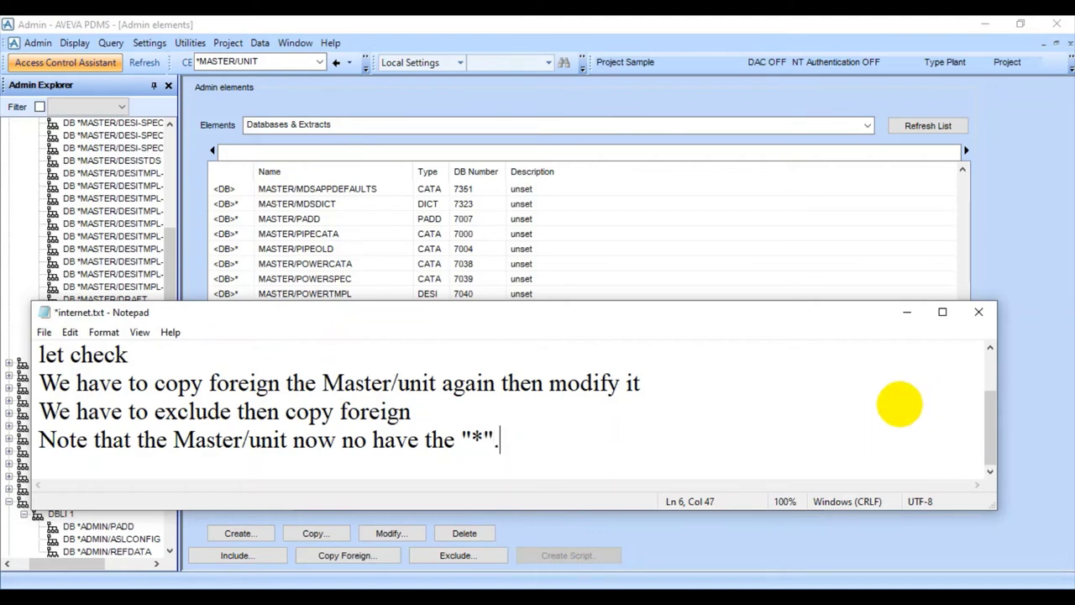
pyautogui.write('t mean')
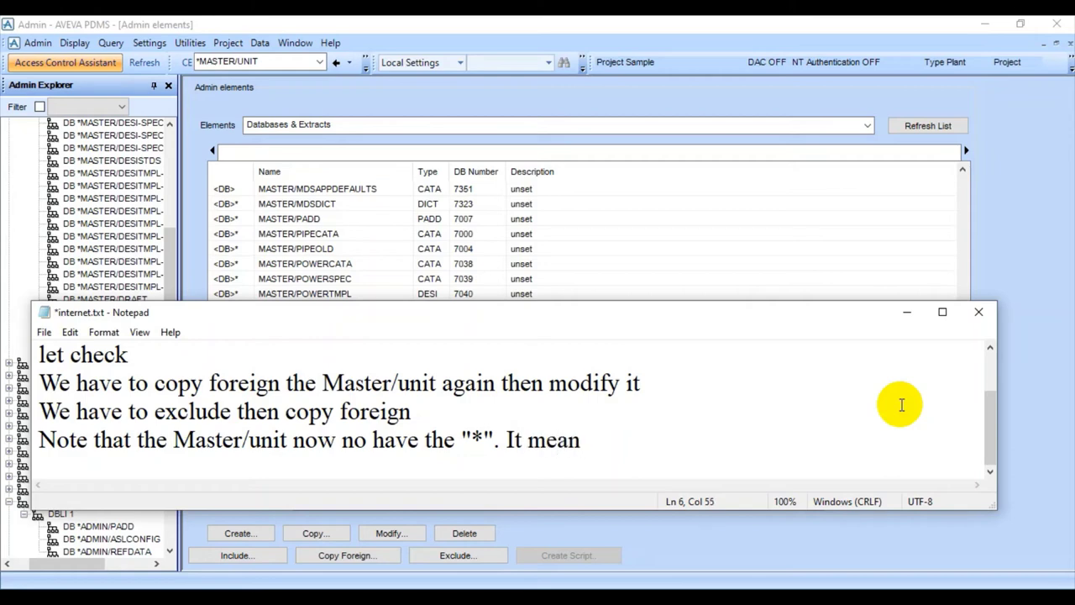
pyautogui.write('s we can')
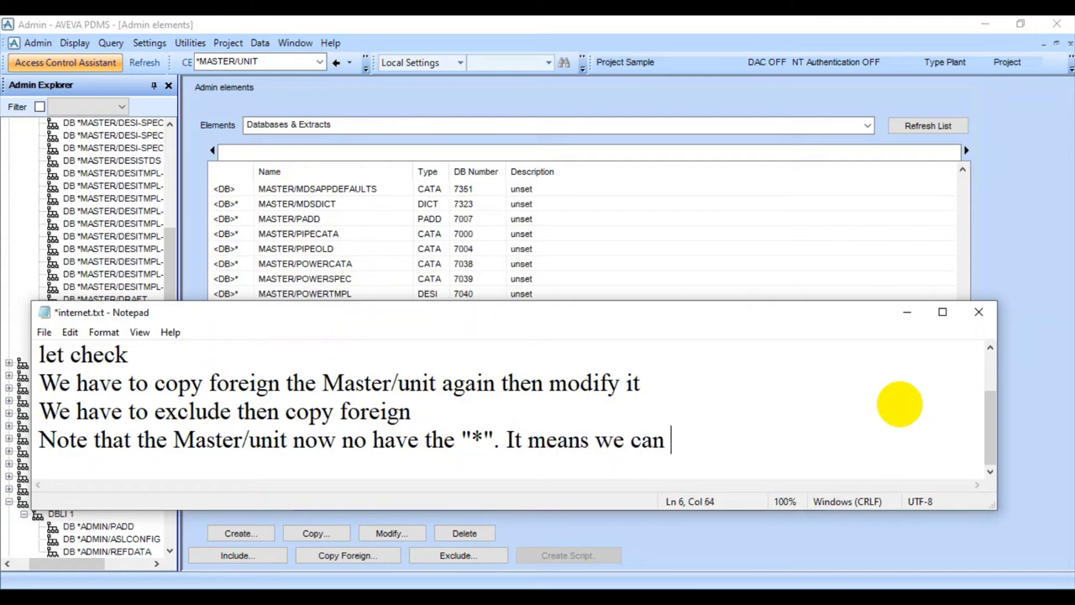
pyautogui.write(' mofidy th')
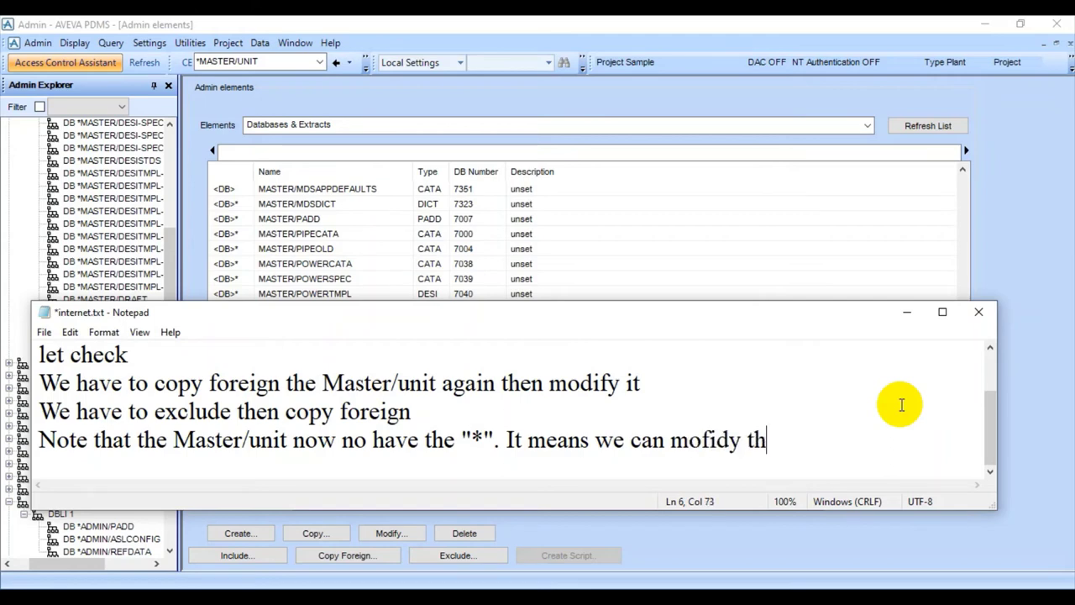
pyautogui.write('is data')
pyautogui.click(907, 312)
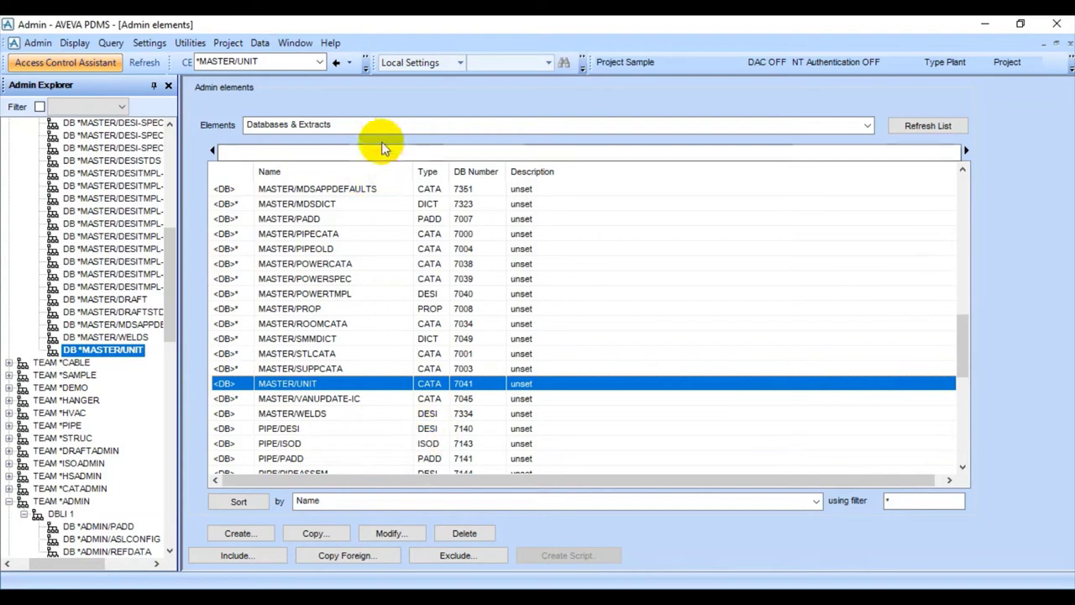
# Switch the Admin elements list to MDBs and open the PIPE MDB for modification.
pyautogui.click(304, 124)
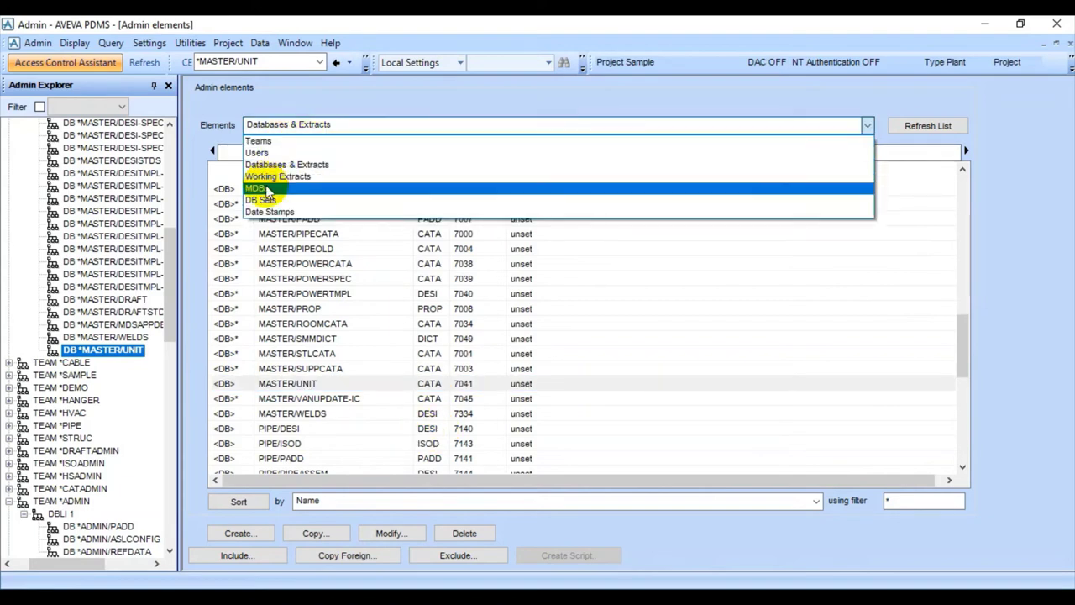
pyautogui.click(290, 190)
pyautogui.click(284, 309)
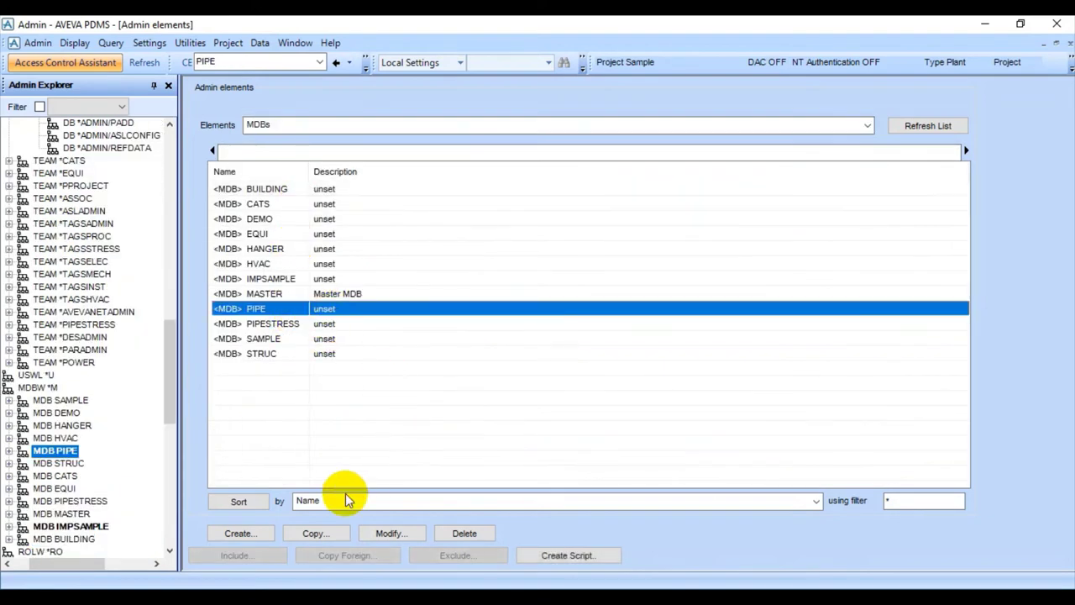
pyautogui.click(389, 534)
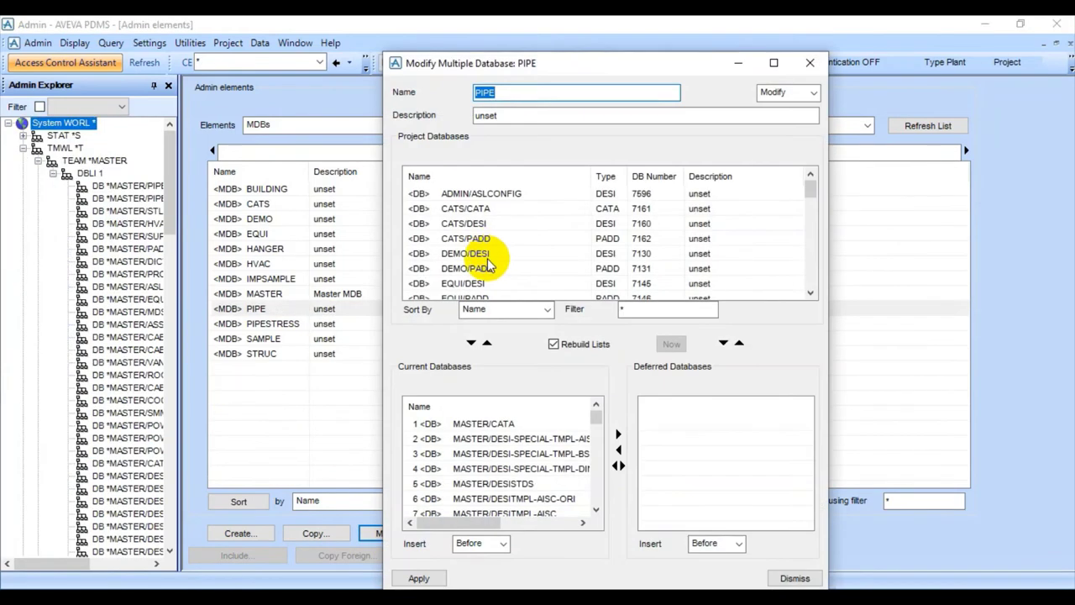
# Add the project database MASTER/UNIT to the PIPE MDB's current databases, apply the change and dismiss the dialog.
pyautogui.click(485, 253)
pyautogui.scroll(-1, 504, 273)
pyautogui.scroll(-2, 504, 273)
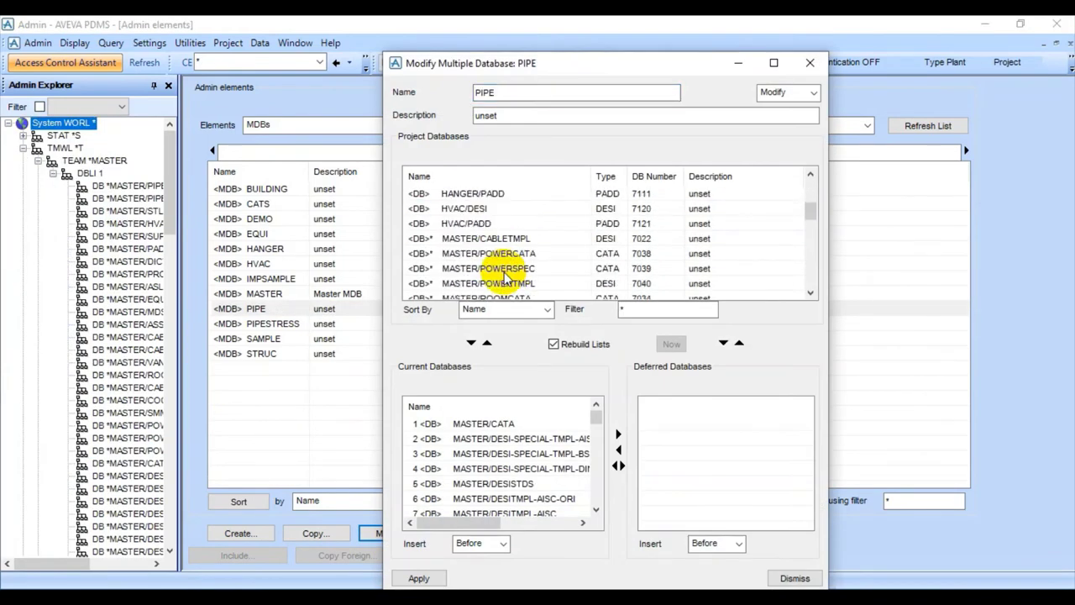
pyautogui.scroll(-2, 504, 277)
pyautogui.click(470, 224)
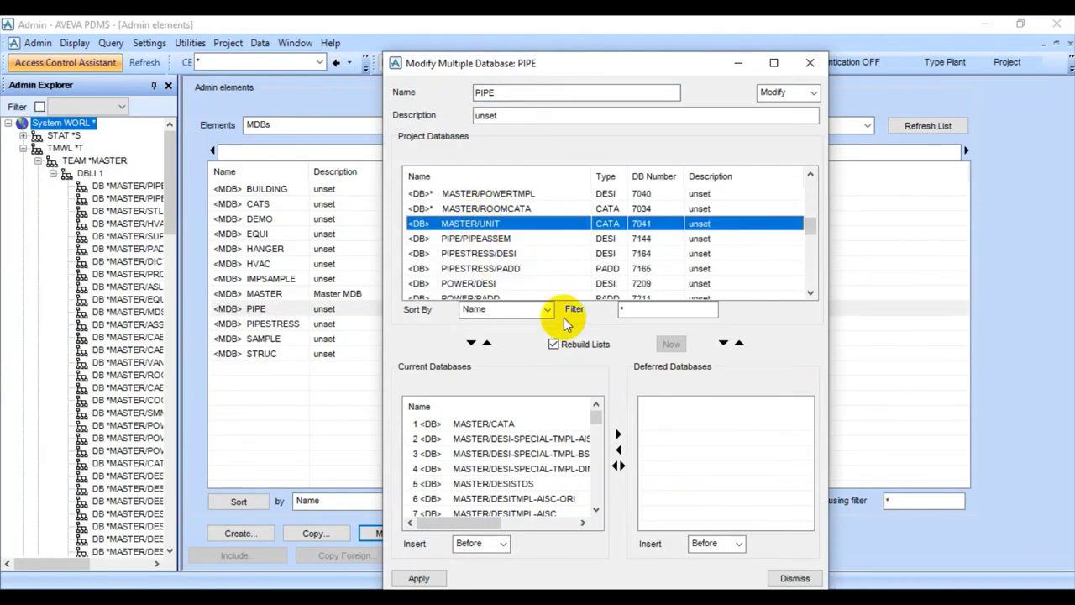
pyautogui.click(472, 343)
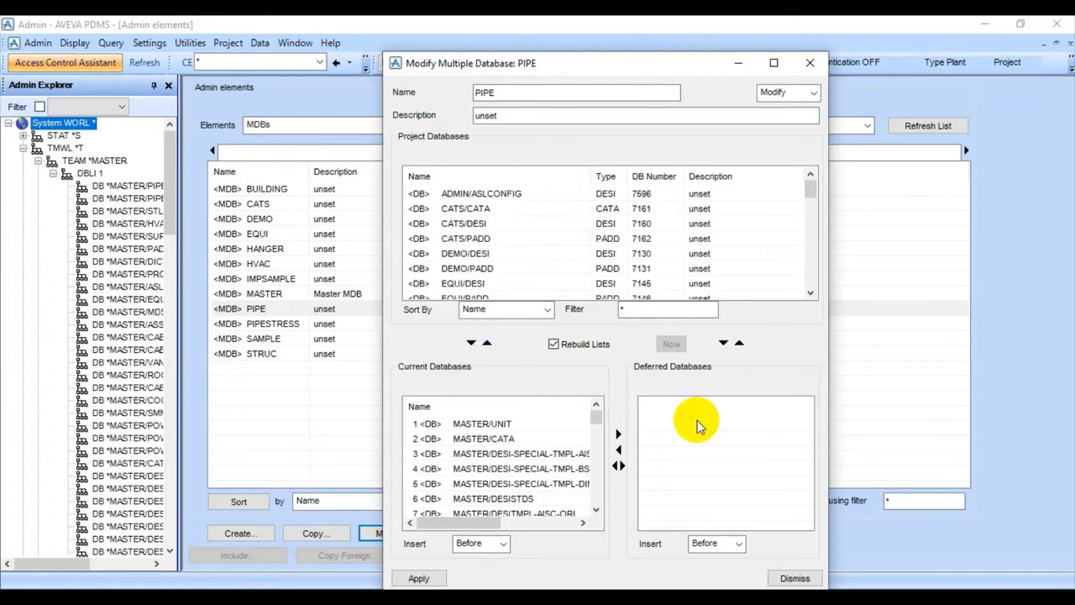
pyautogui.click(419, 578)
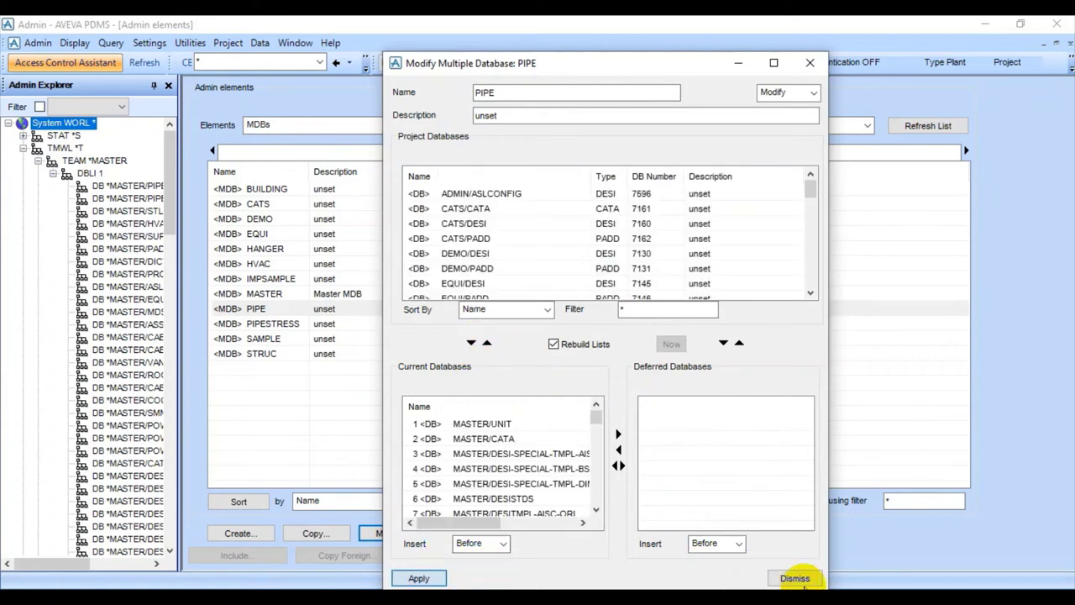
pyautogui.click(795, 578)
# Save the Admin work and get work, confirming both operations.
pyautogui.click(38, 42)
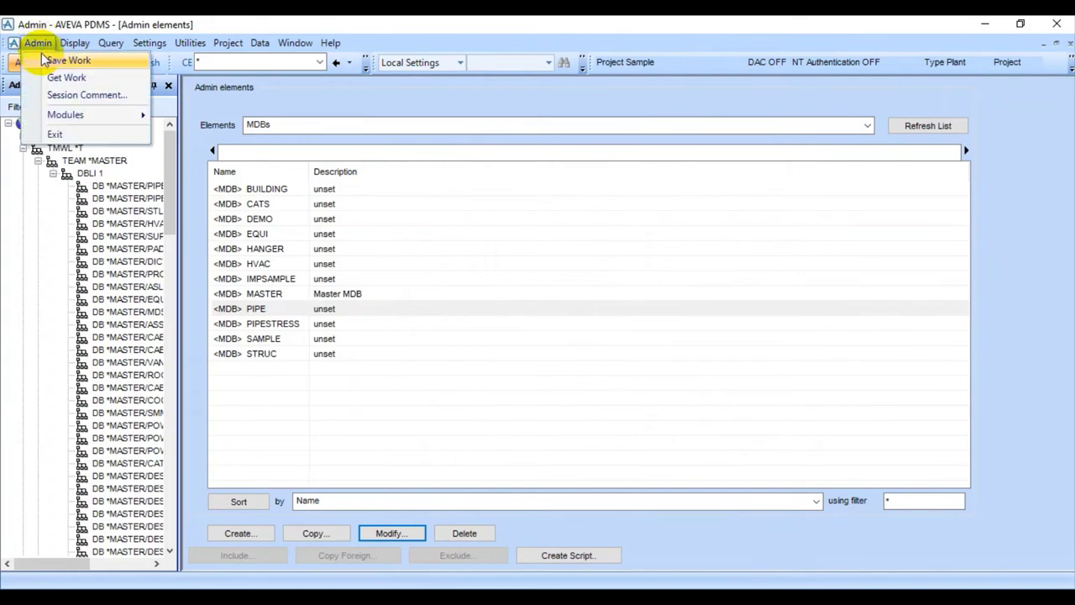
pyautogui.click(504, 331)
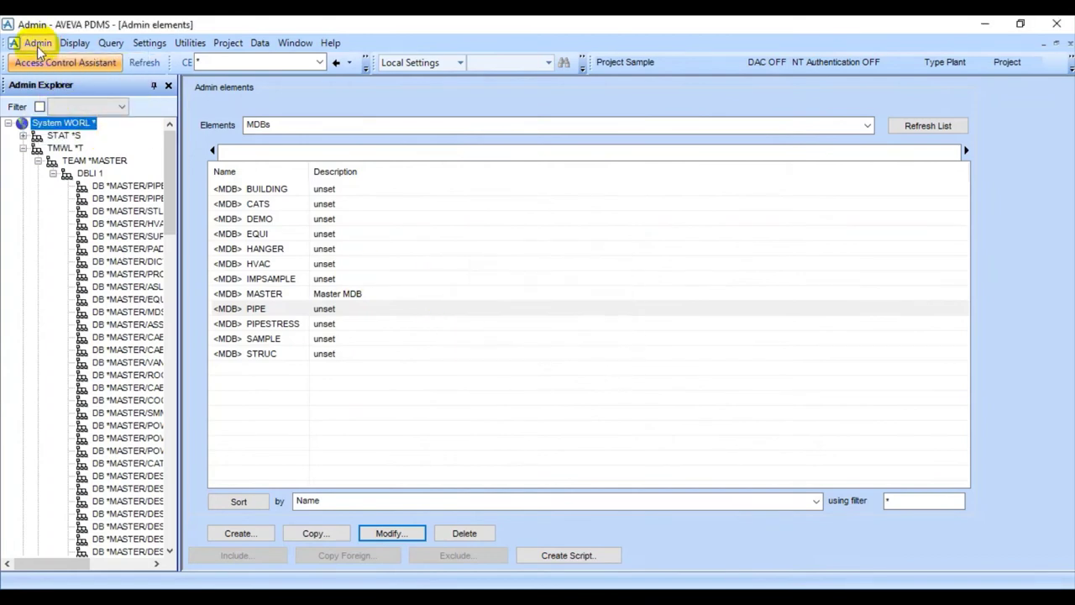
pyautogui.click(38, 42)
pyautogui.click(61, 77)
pyautogui.click(507, 331)
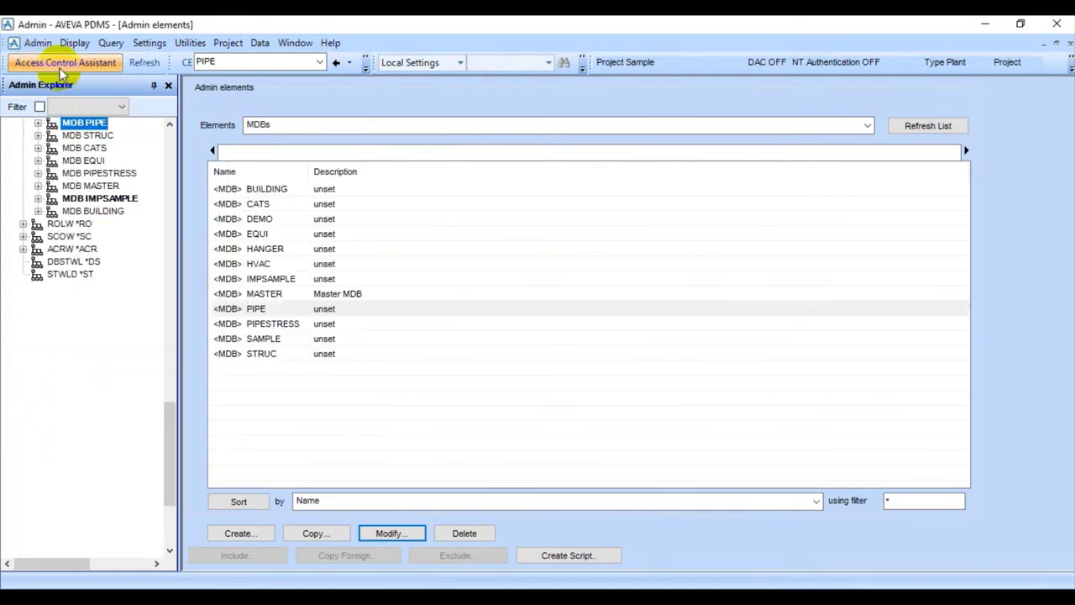
# Leave Admin and enter the Paragon module, confirming the switch.
pyautogui.click(38, 42)
pyautogui.moveTo(58, 114)
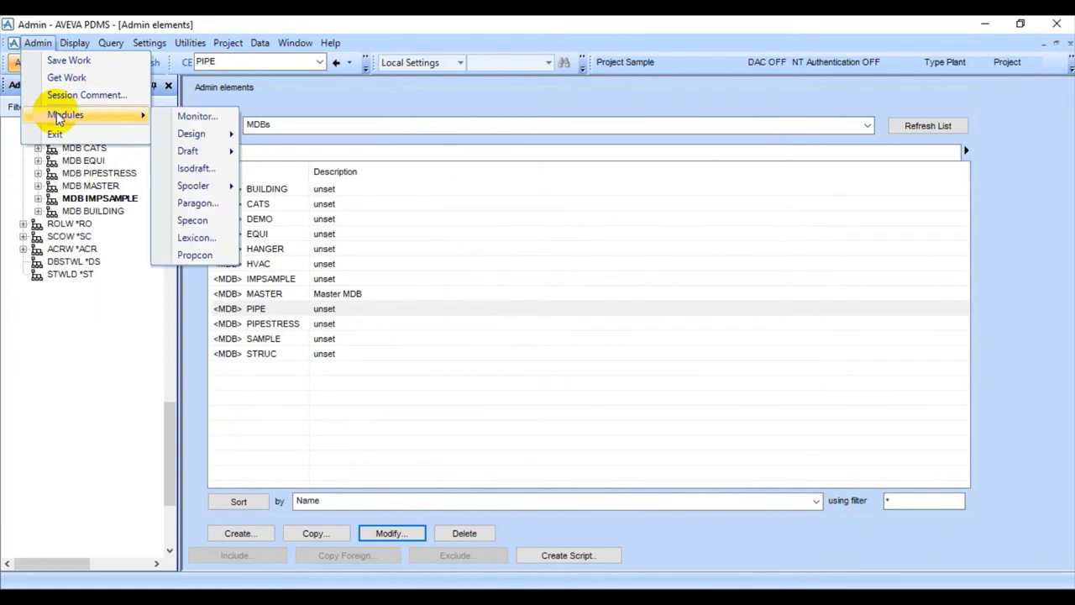
pyautogui.click(202, 205)
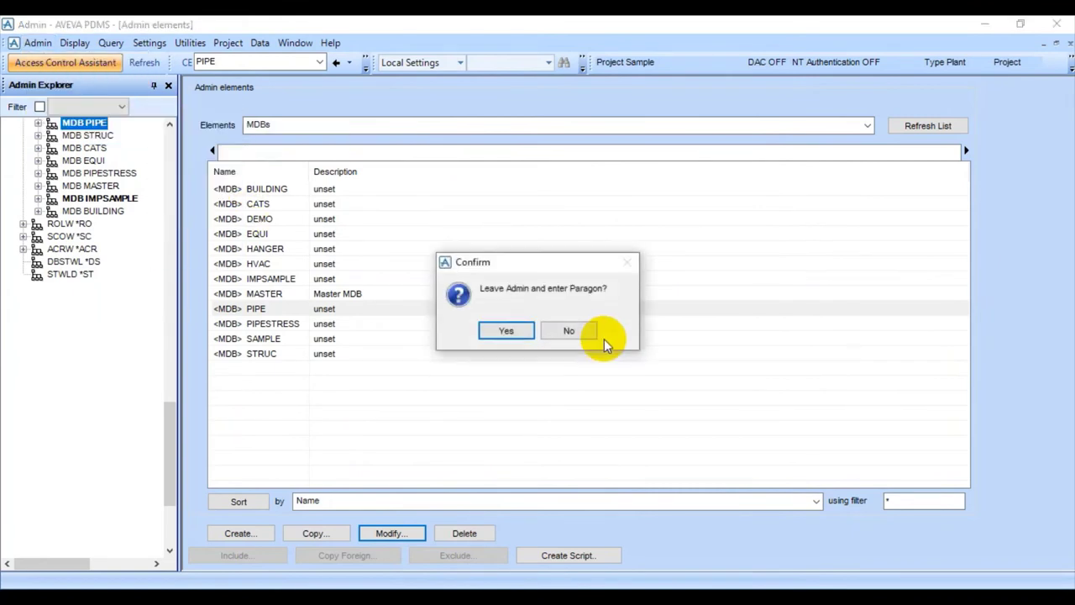
pyautogui.click(506, 331)
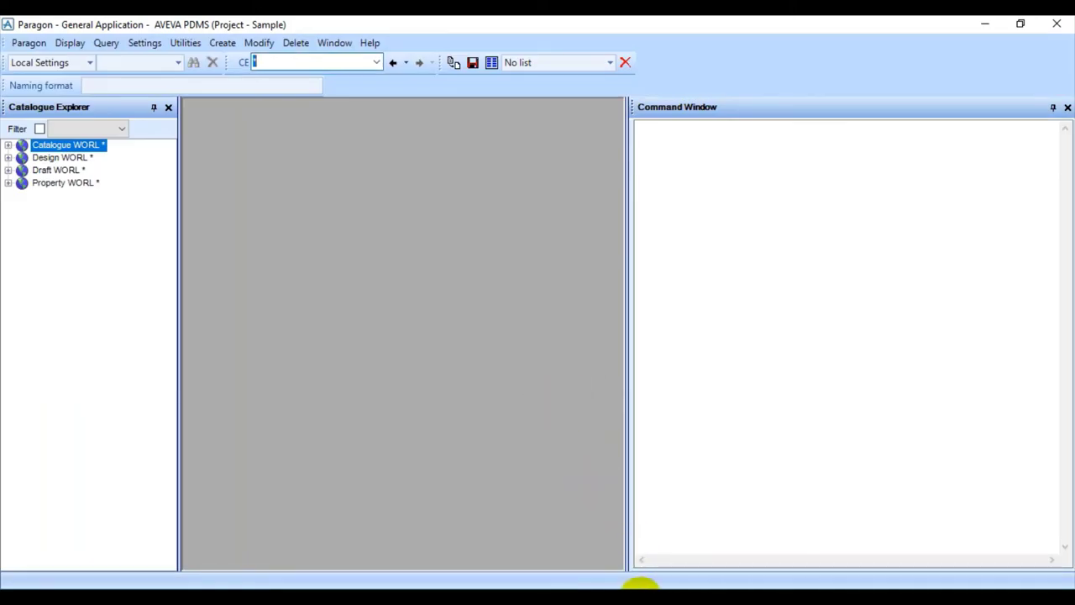
# Select UNIT-IMPERIAL under MASTER/UNIT in the Catalogue world and query its attributes with the command "q att".
pyautogui.click(8, 145)
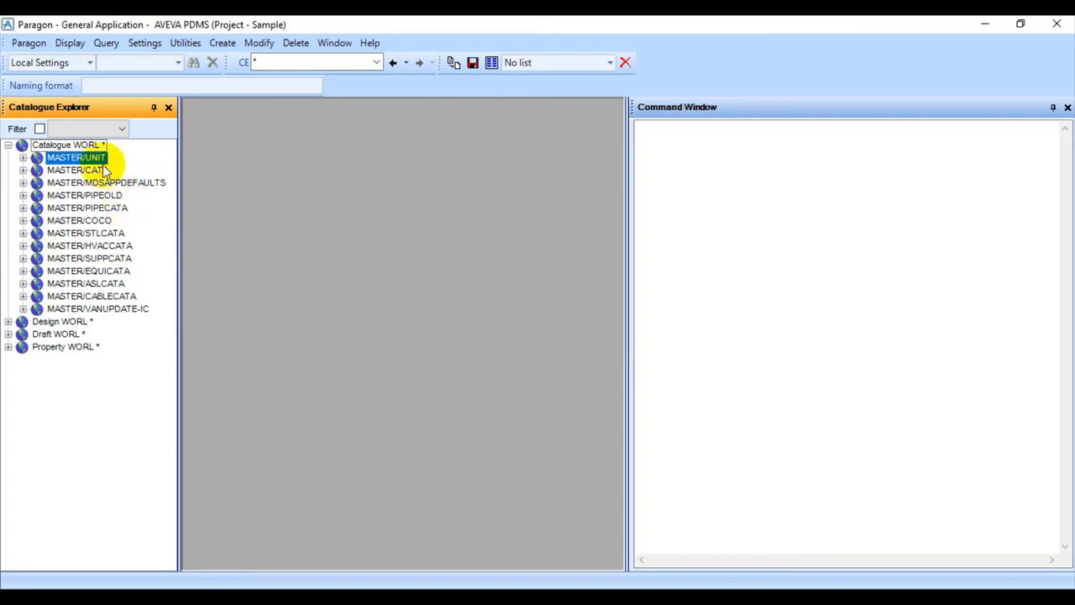
pyautogui.click(23, 157)
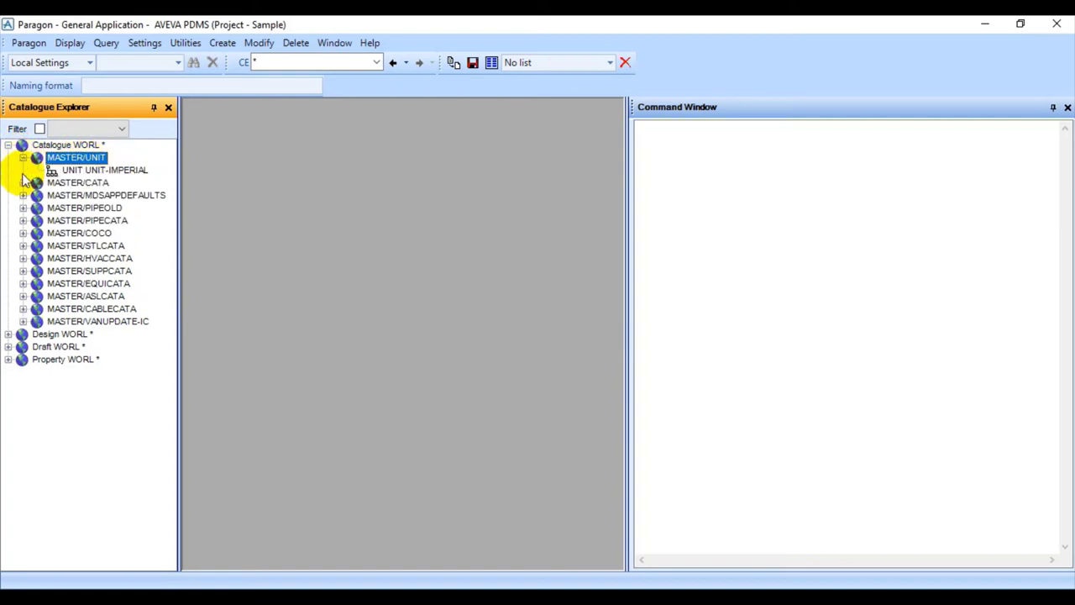
pyautogui.click(84, 171)
pyautogui.click(661, 341)
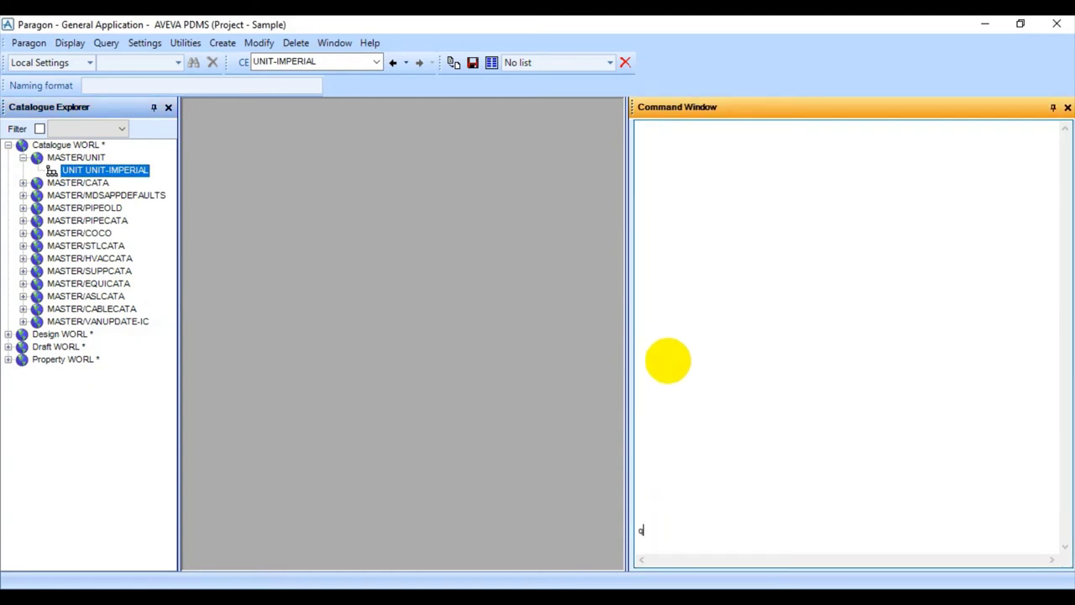
pyautogui.write('q att')
pyautogui.press('Return')
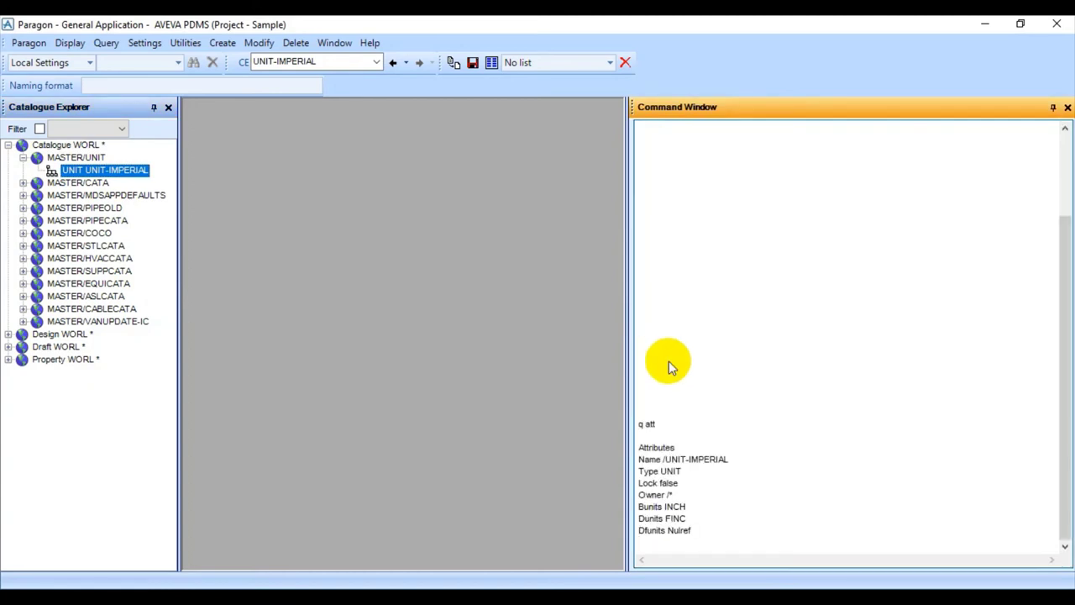
# Try to set the Bunits attribute of UNIT-IMPERIAL with the command "Bunits 'MM'".
pyautogui.doubleClick(691, 504)
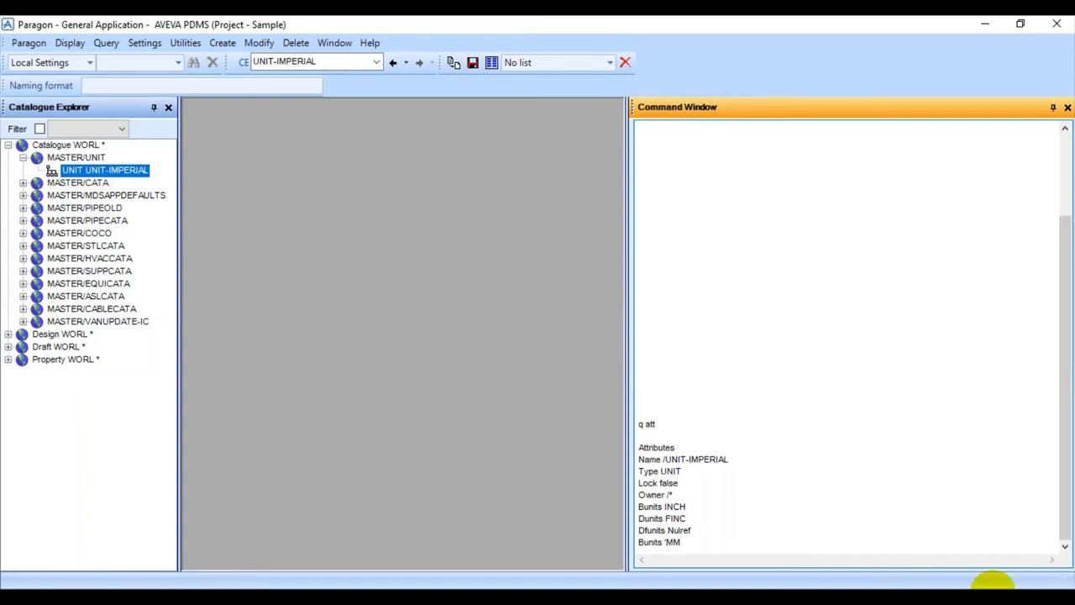
pyautogui.press('Return')
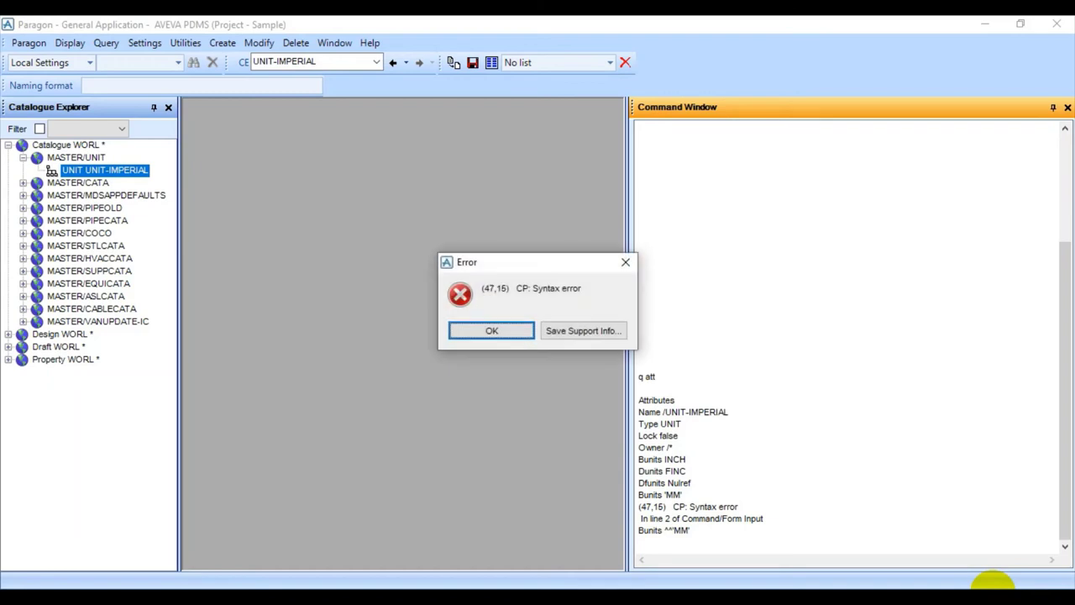
pyautogui.click(516, 333)
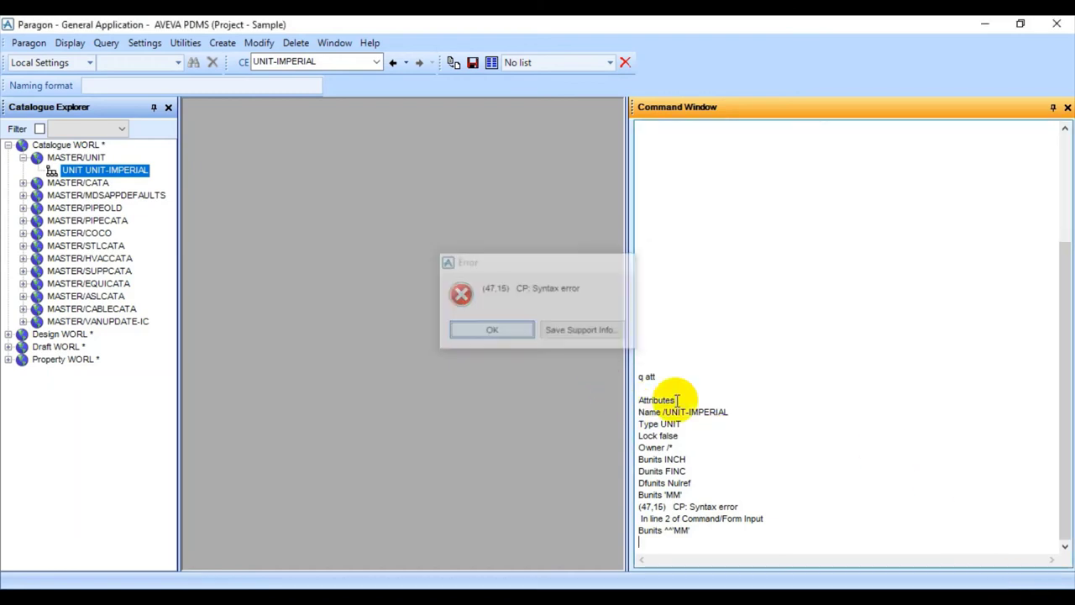
# Set the Bunits attribute of UNIT-IMPERIAL to millimetres with the command "Bunits mm".
pyautogui.doubleClick(698, 462)
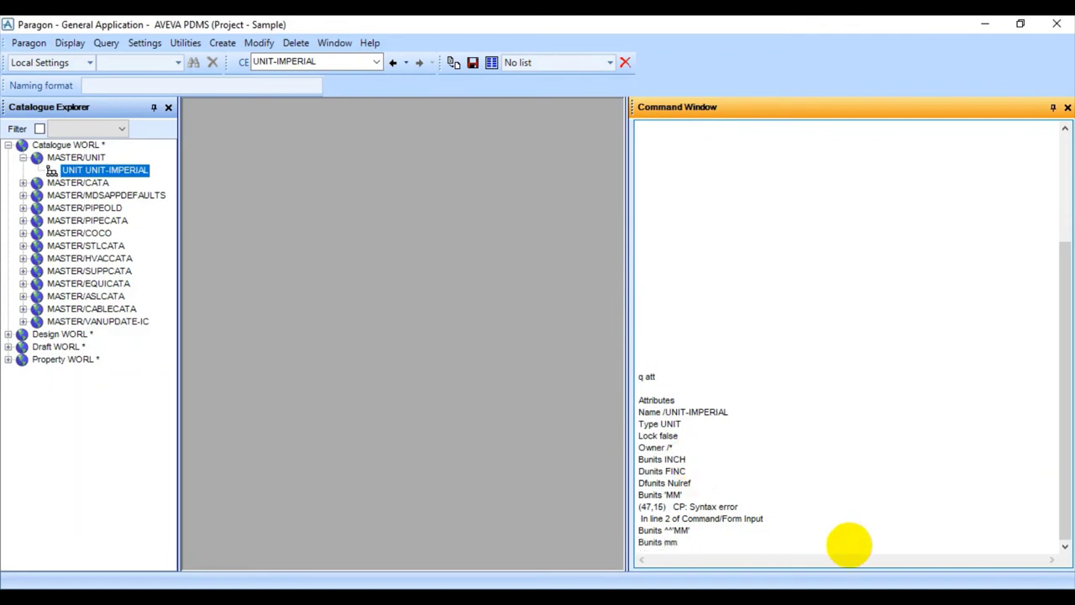
pyautogui.press('Return')
# Start a Dunits command for UNIT-IMPERIAL using the attribute name from the query output.
pyautogui.doubleClick(697, 459)
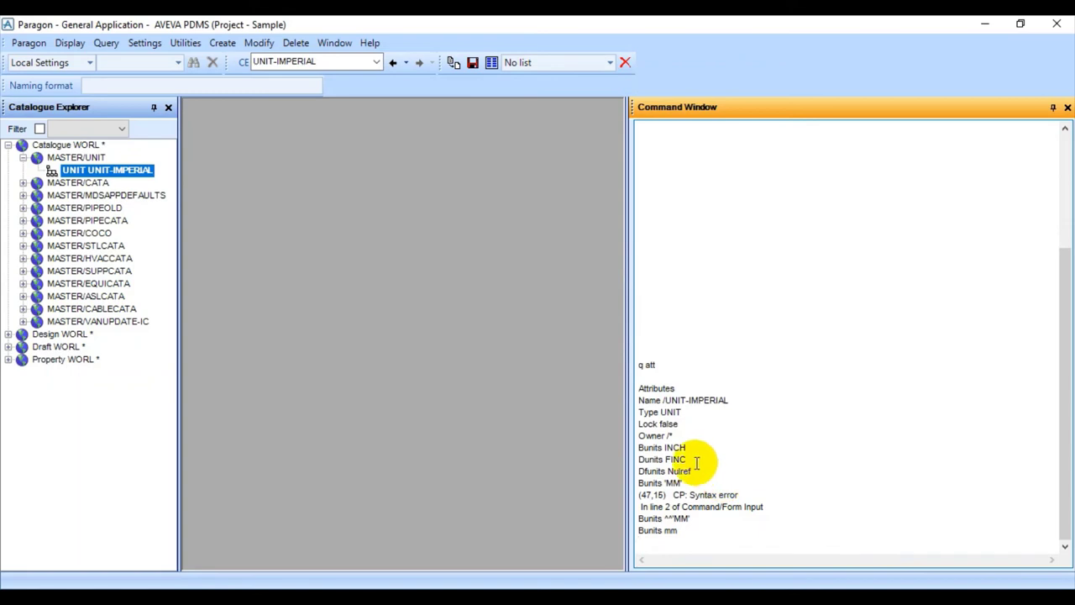